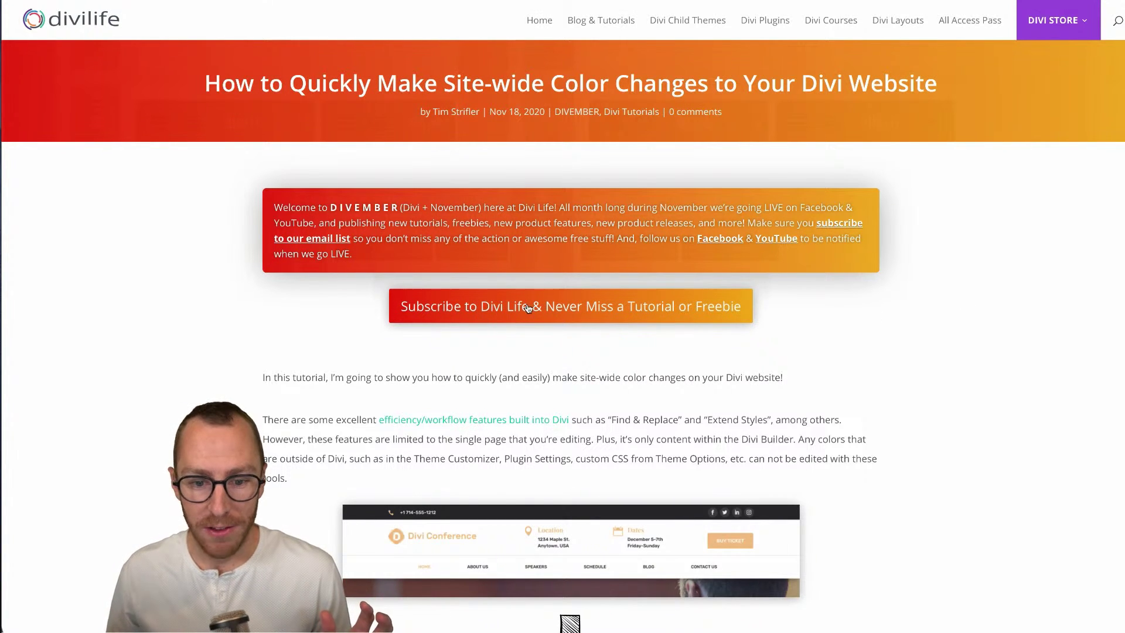
Open the Divi Life subscribe form, then dismiss it to return to the color-changes article.
{"action": "left_click", "coordinate": [558, 310]}
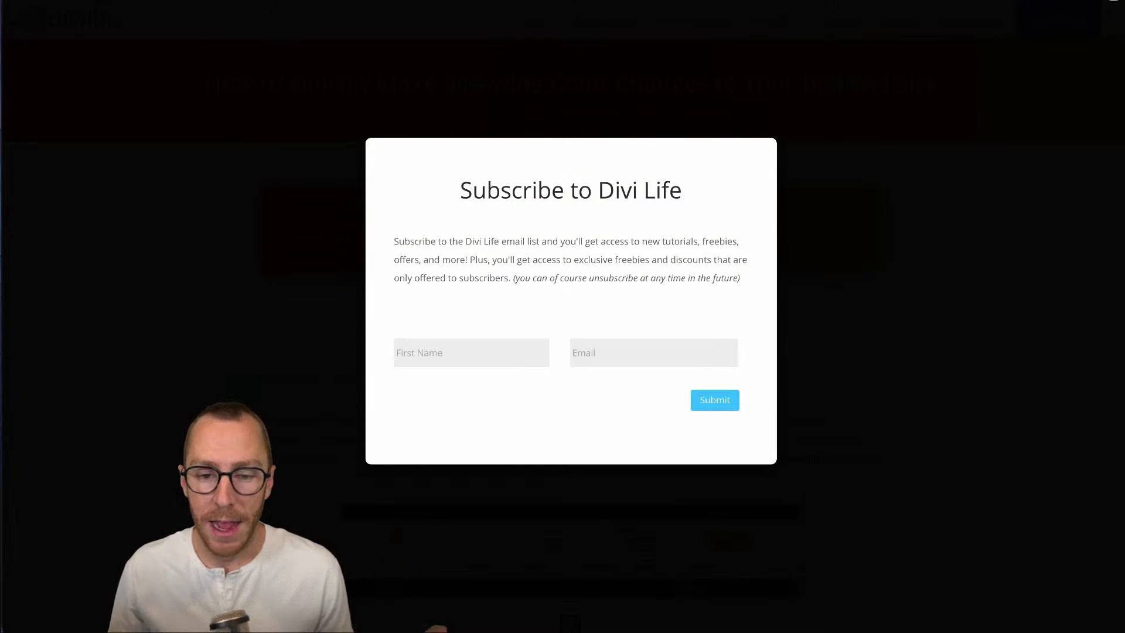
{"action": "left_click", "coordinate": [1089, 5]}
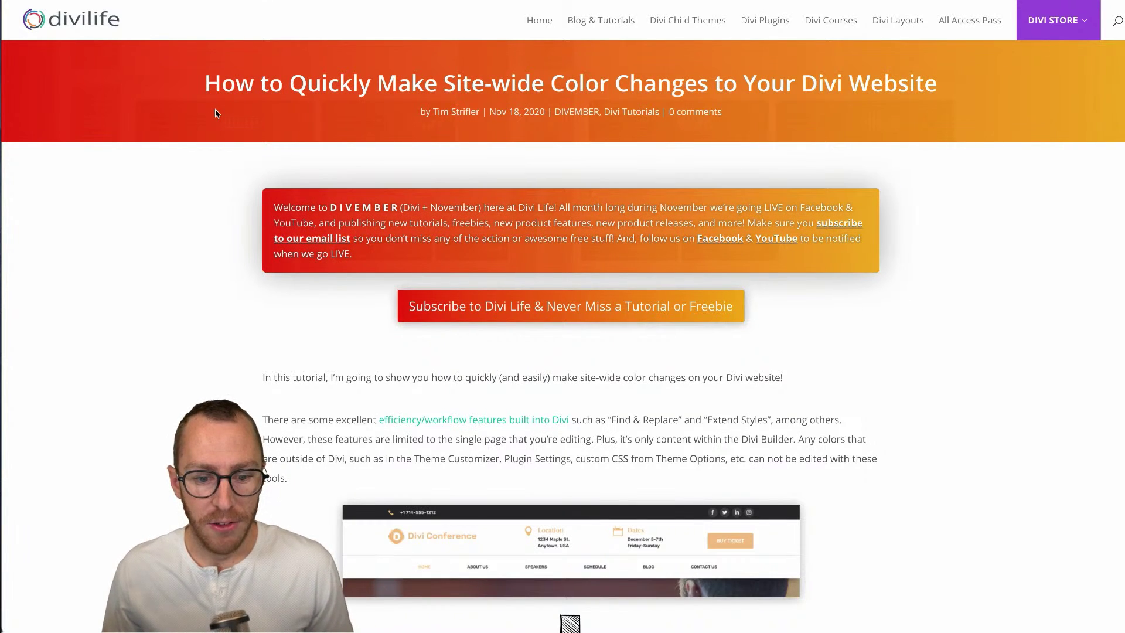
Scroll down to the before/after images of the Divi Conference header, orange versus pink.
{"action": "scroll", "coordinate": [147, 403], "scroll_direction": "down", "scroll_amount": 3}
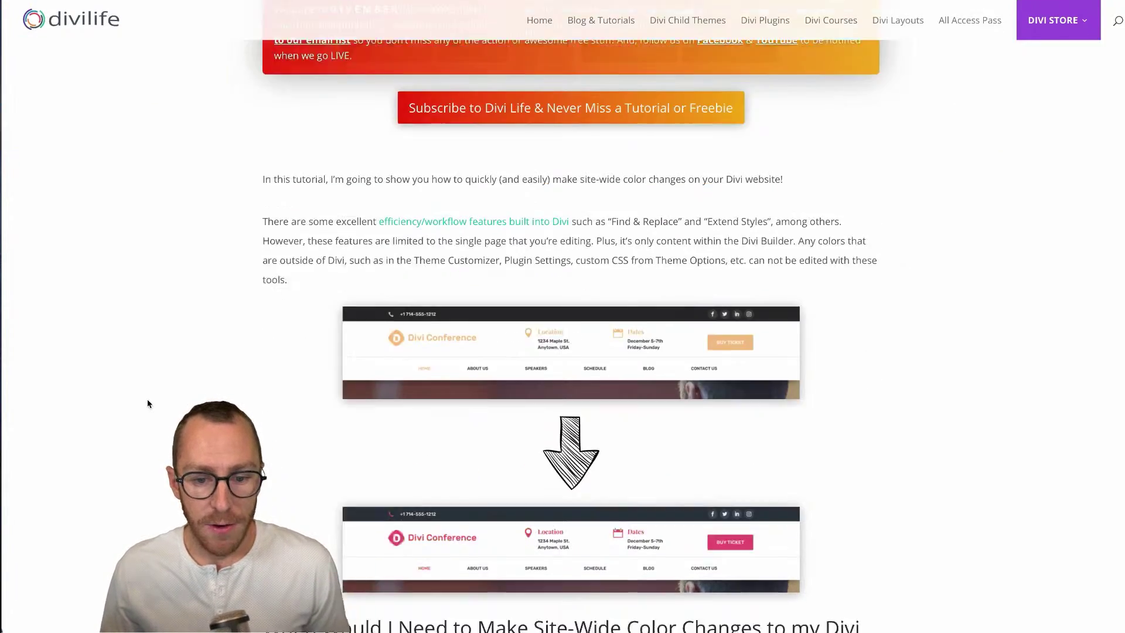
{"action": "scroll", "coordinate": [447, 264], "scroll_direction": "down", "scroll_amount": 2}
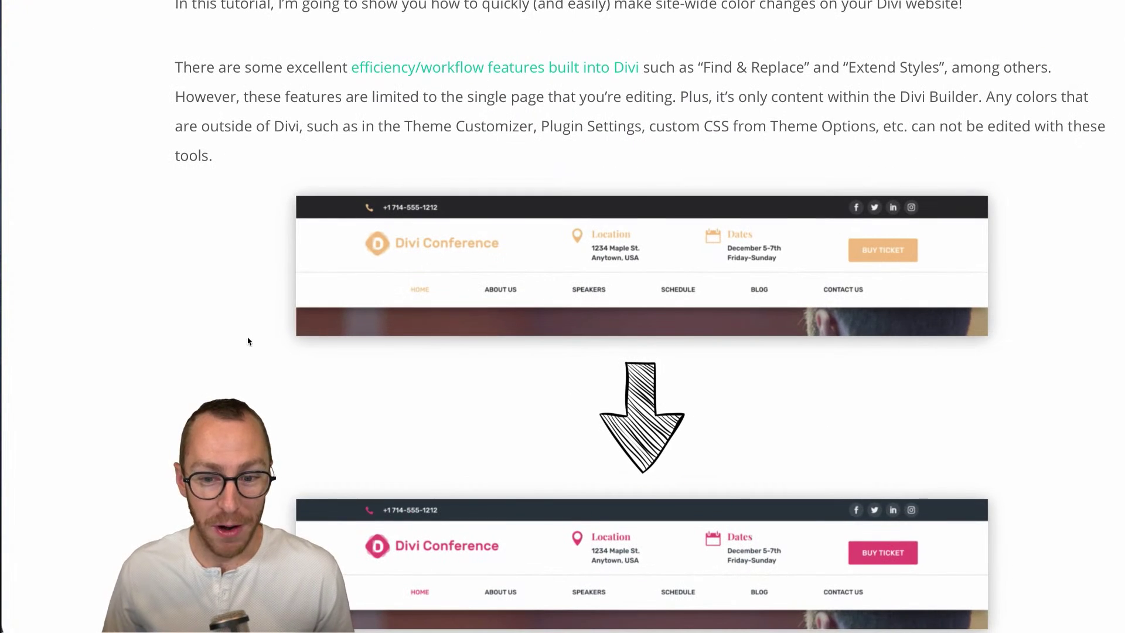
{"action": "scroll", "coordinate": [246, 339], "scroll_direction": "down", "scroll_amount": 1}
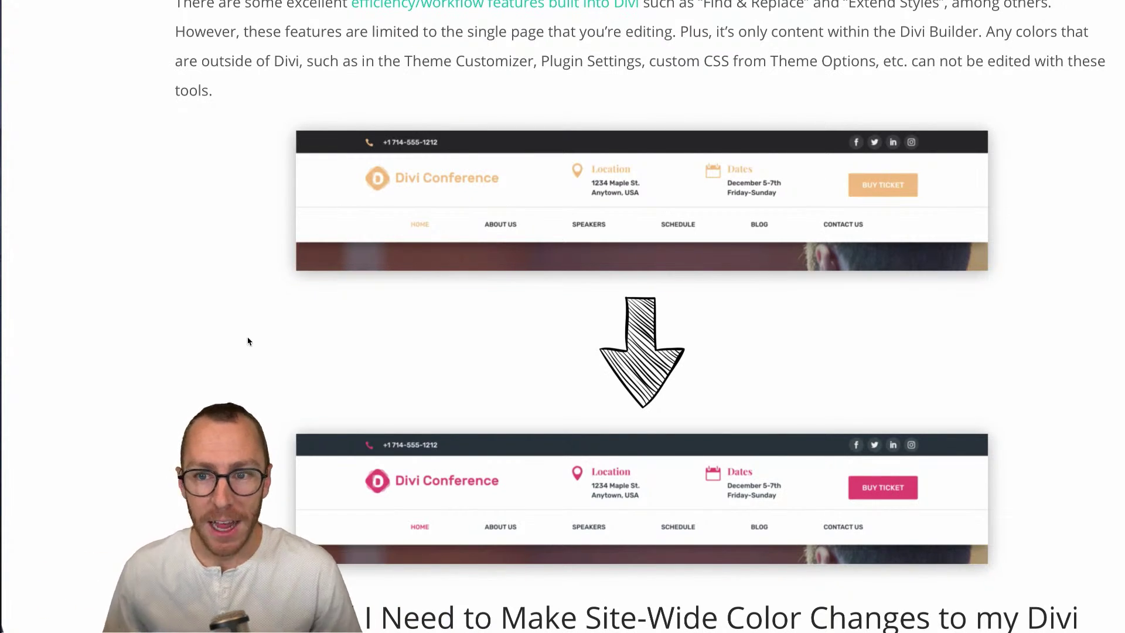
{"action": "scroll", "coordinate": [247, 341], "scroll_direction": "right", "scroll_amount": 2}
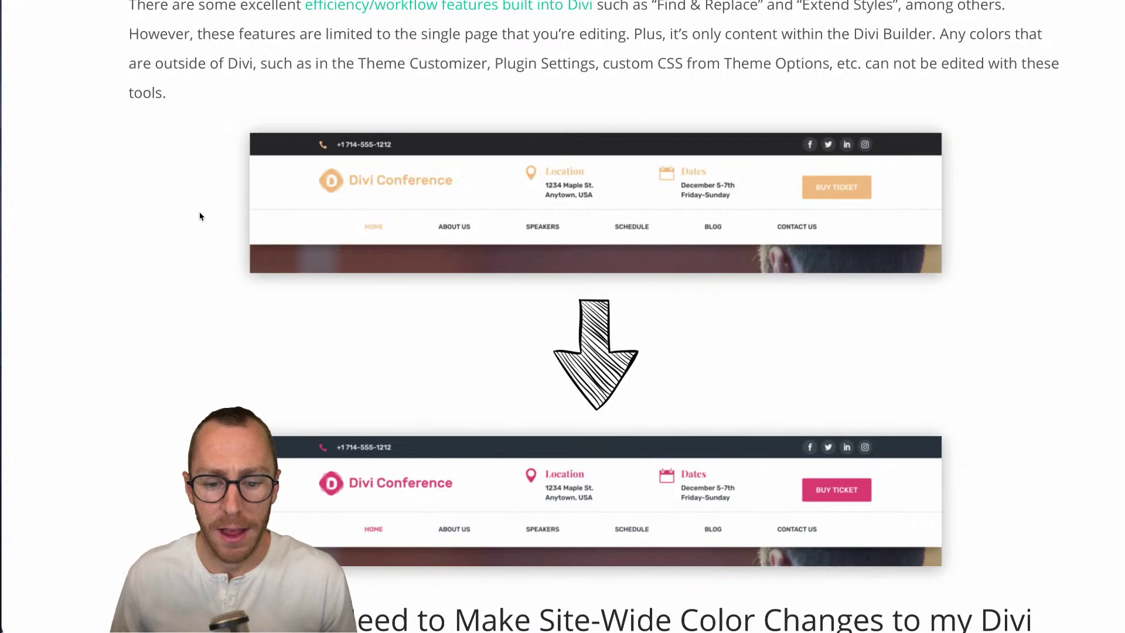
Scroll to 'When Would I Need to Make Site-Wide Color Changes' and highlight its heading and second scenario.
{"action": "scroll", "coordinate": [247, 239], "scroll_direction": "down", "scroll_amount": 5}
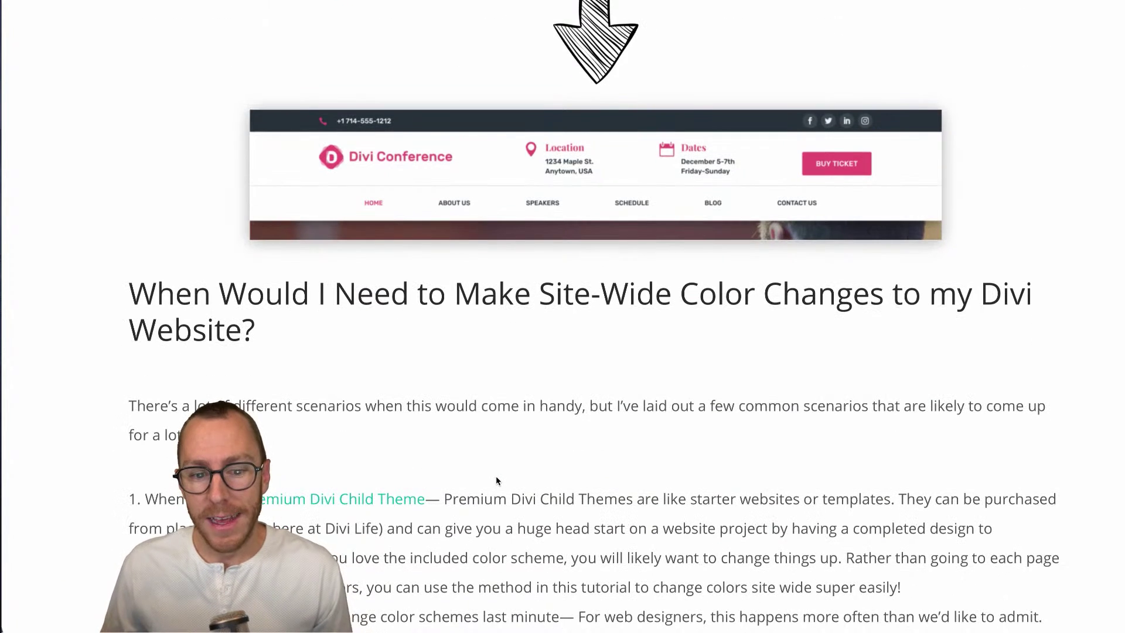
{"action": "scroll", "coordinate": [496, 480], "scroll_direction": "down", "scroll_amount": 4}
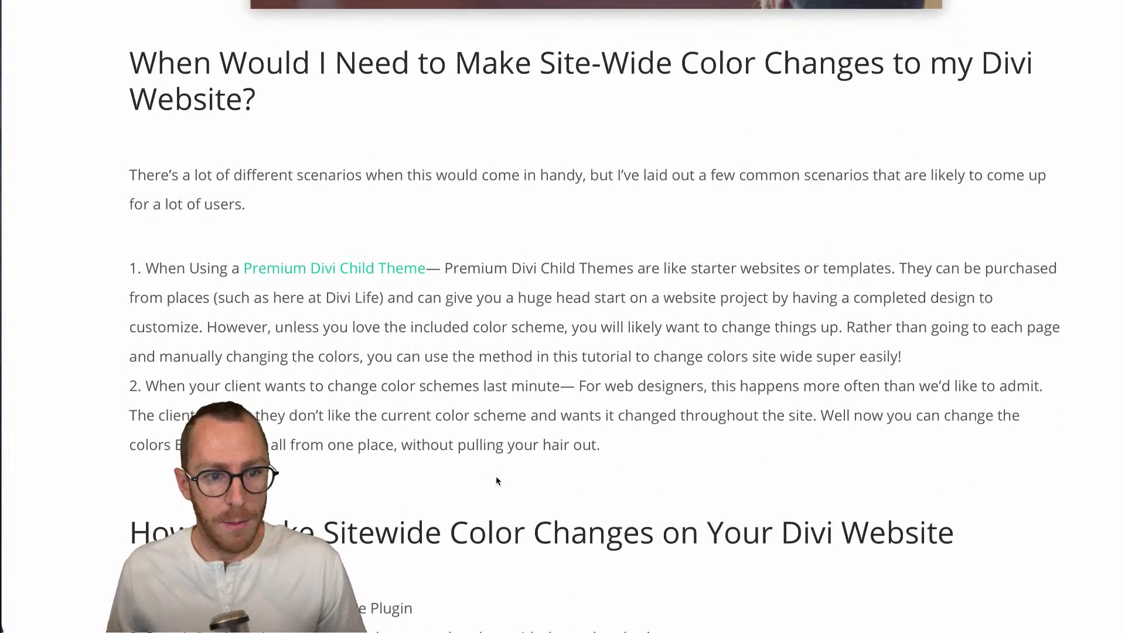
{"action": "left_click_drag", "start_coordinate": [139, 64], "coordinate": [355, 106]}
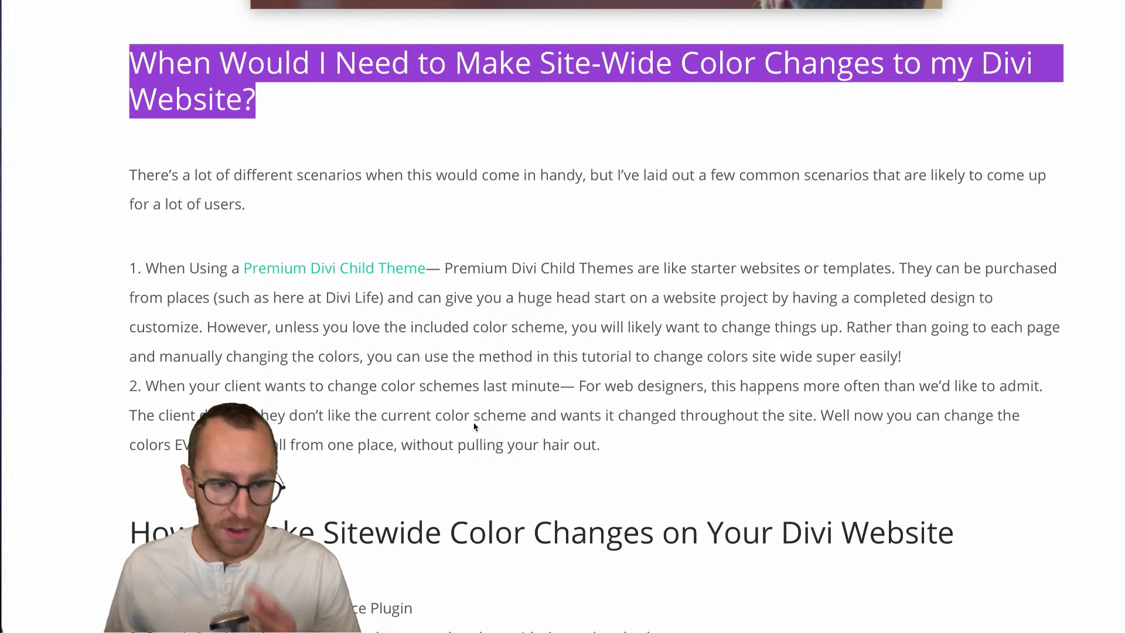
{"action": "left_click", "coordinate": [630, 349]}
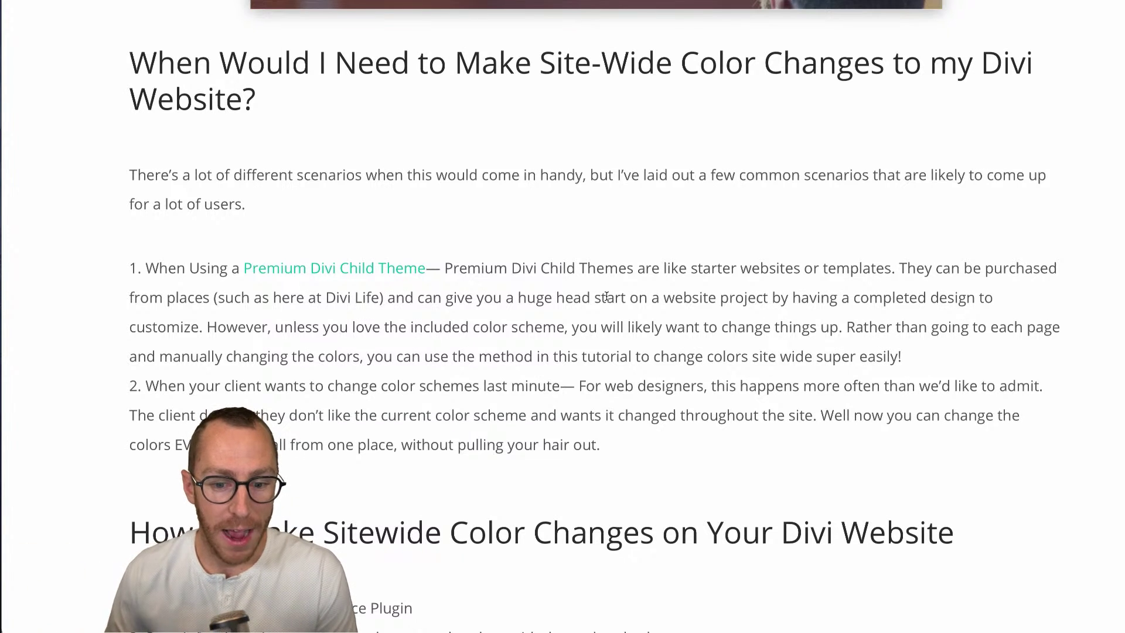
{"action": "left_click_drag", "start_coordinate": [638, 440], "coordinate": [135, 386]}
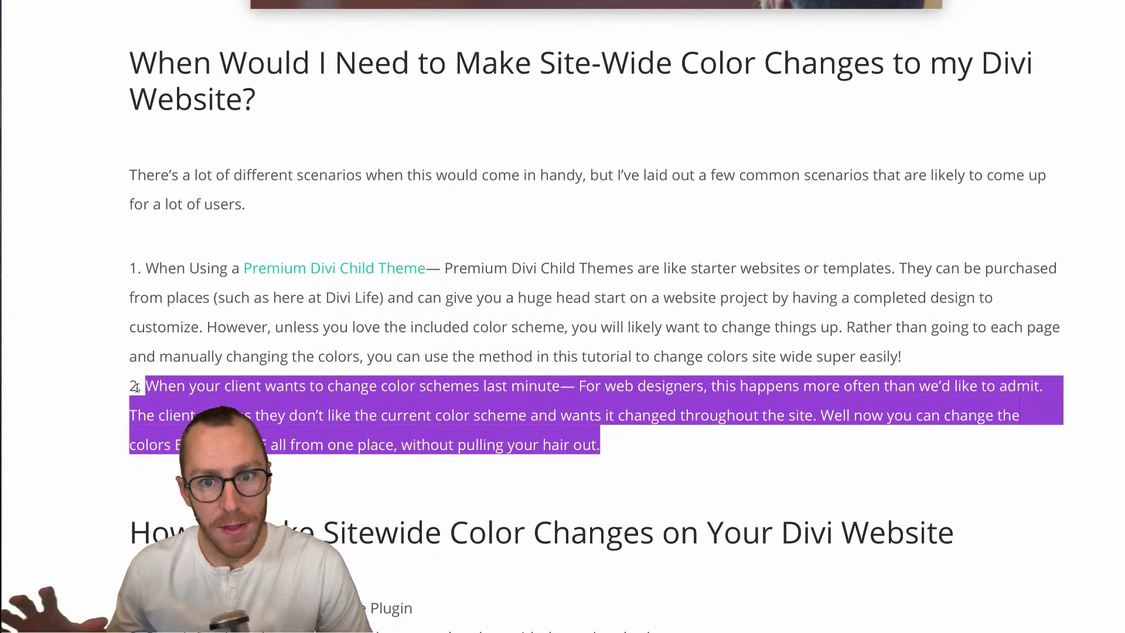
Clear the highlight and scroll down to 'Step 1: Install the Better Search Replace Plugin'.
{"action": "left_click", "coordinate": [490, 509]}
{"action": "scroll", "coordinate": [490, 511], "scroll_direction": "down", "scroll_amount": 6}
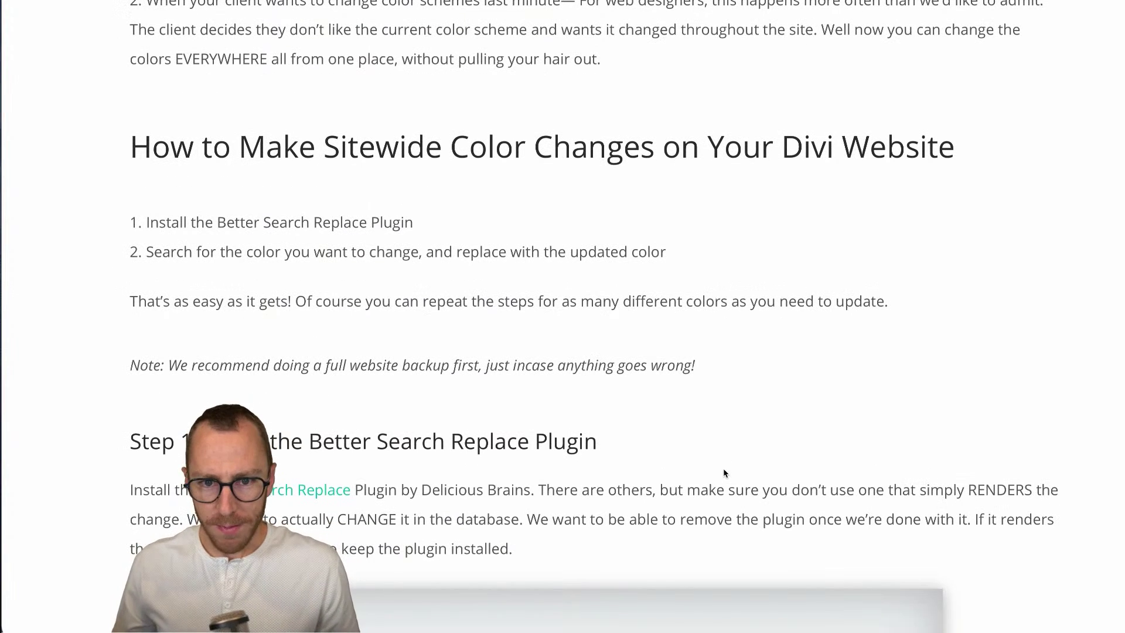
{"action": "scroll", "coordinate": [725, 473], "scroll_direction": "down", "scroll_amount": 3}
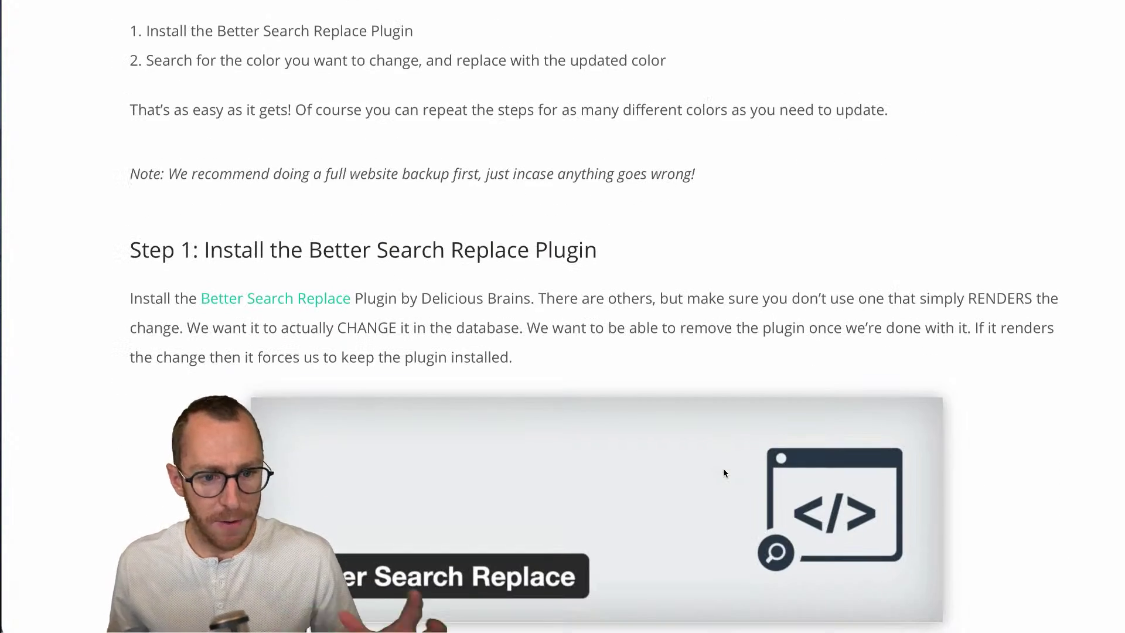
{"action": "scroll", "coordinate": [724, 473], "scroll_direction": "down", "scroll_amount": 2}
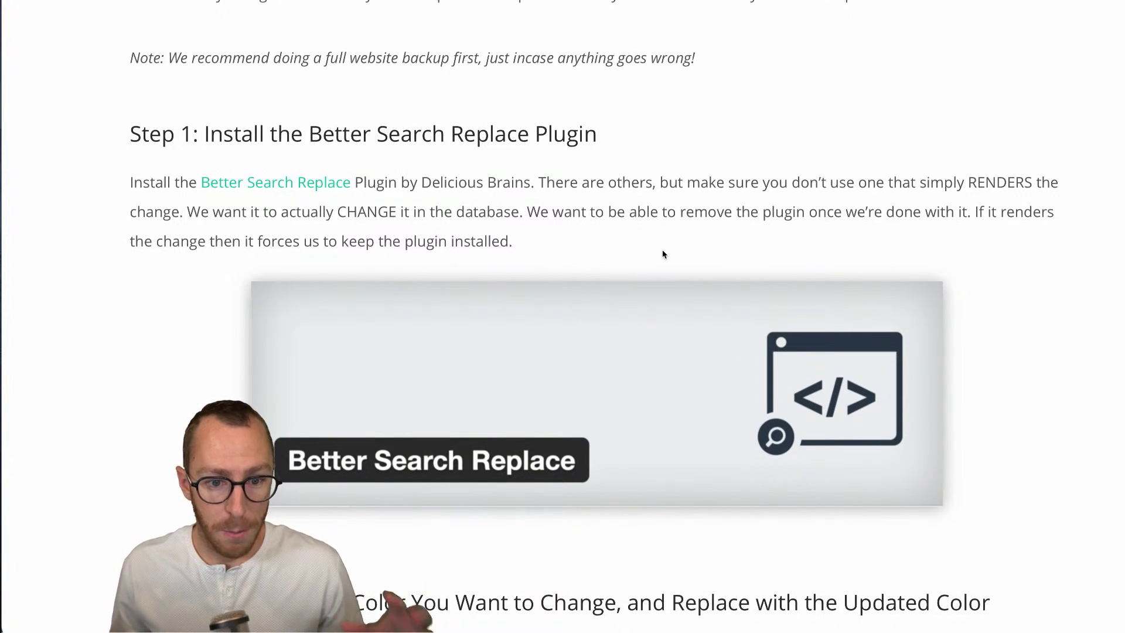
{"action": "scroll", "coordinate": [664, 254], "scroll_direction": "down", "scroll_amount": 1}
{"action": "scroll", "coordinate": [664, 254], "scroll_direction": "down", "scroll_amount": 1}
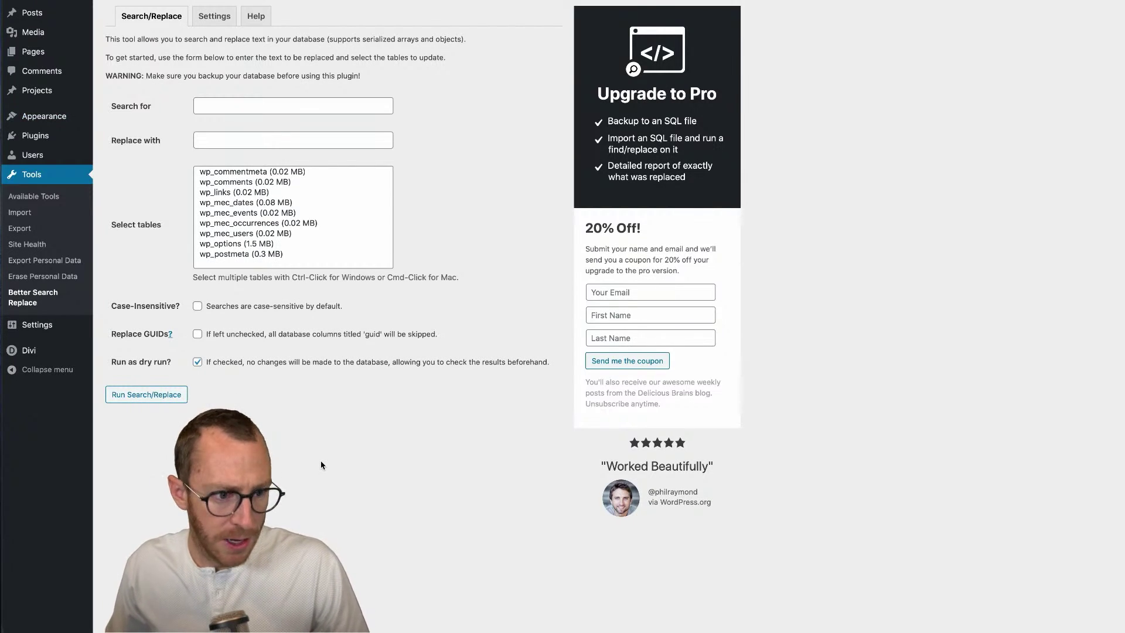
In Better Search Replace, focus the Search for and Replace with fields, leaving both empty.
{"action": "mouse_move", "coordinate": [63, 144]}
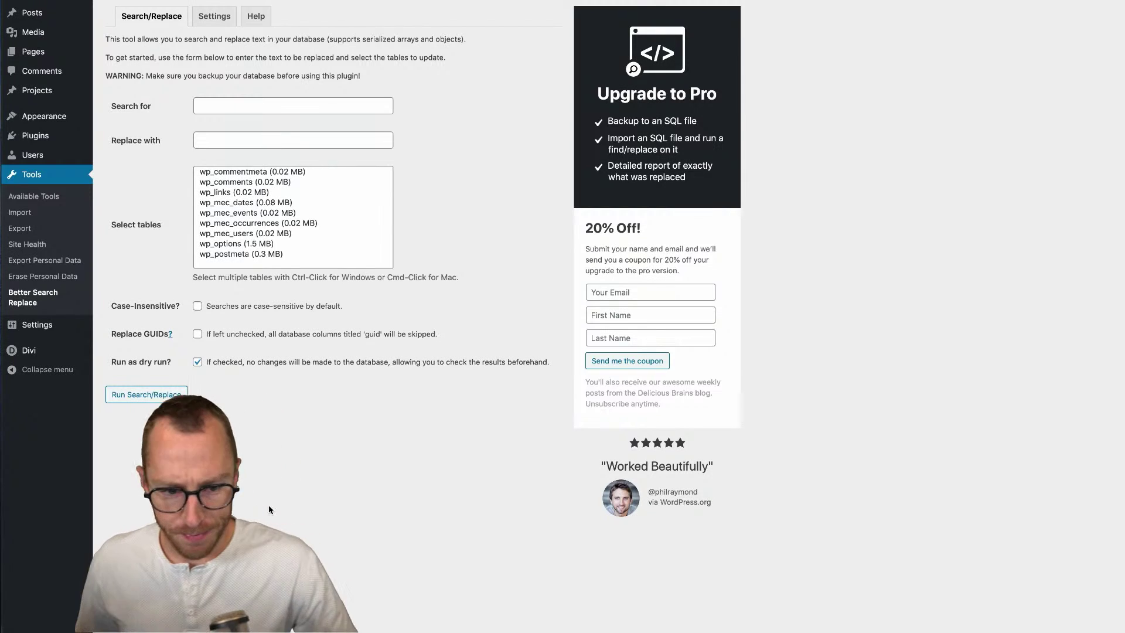
{"action": "left_click", "coordinate": [256, 101]}
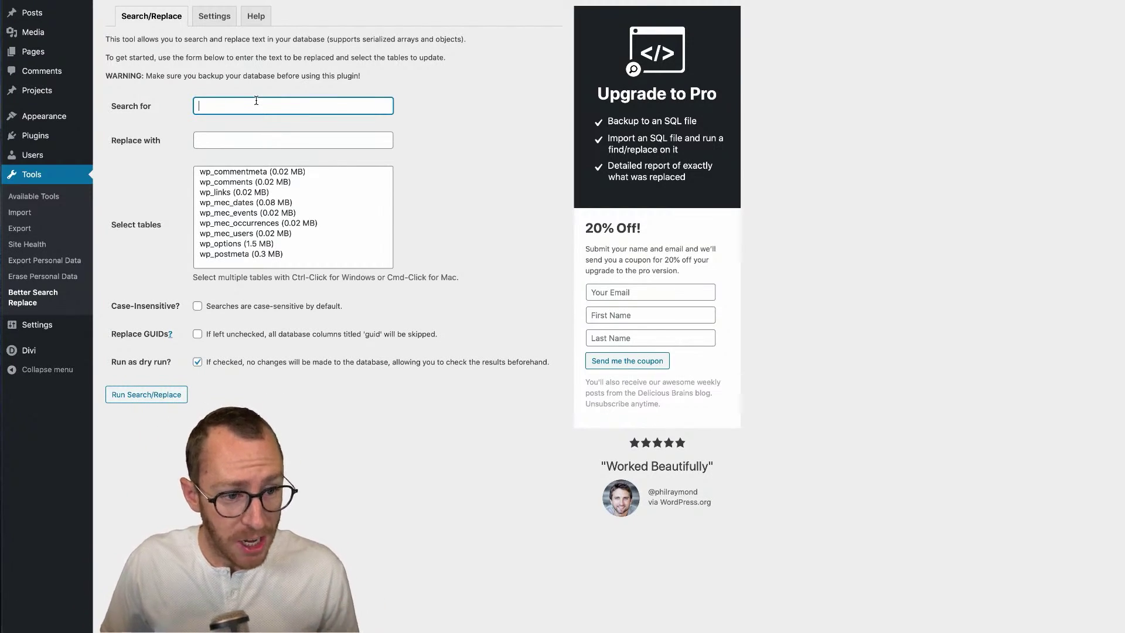
{"action": "left_click", "coordinate": [235, 141]}
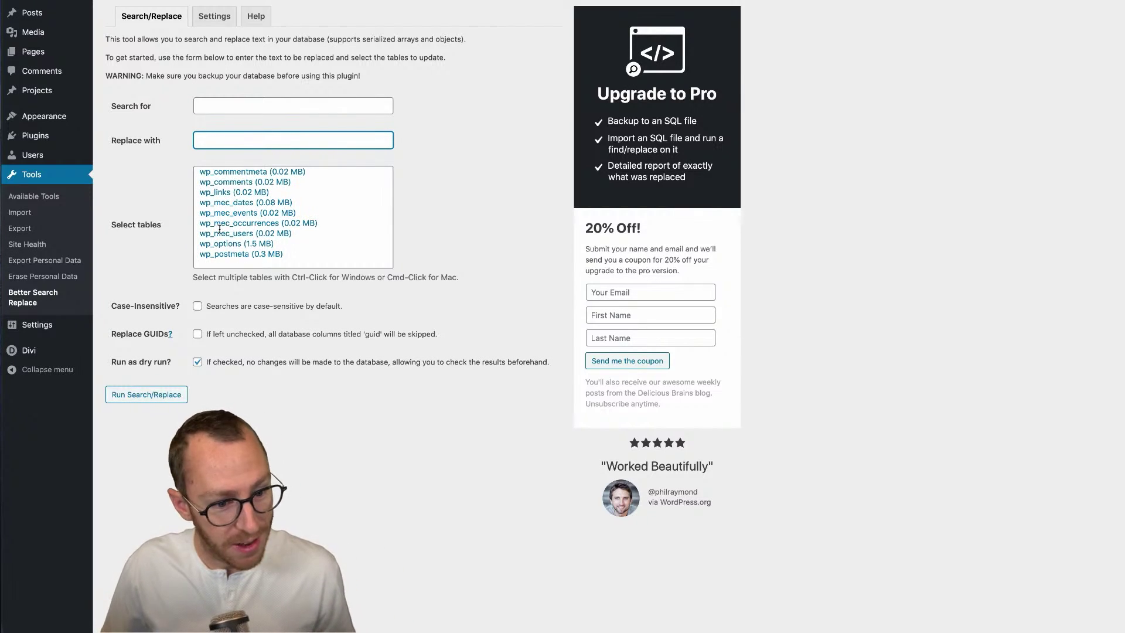
{"action": "left_click", "coordinate": [377, 465]}
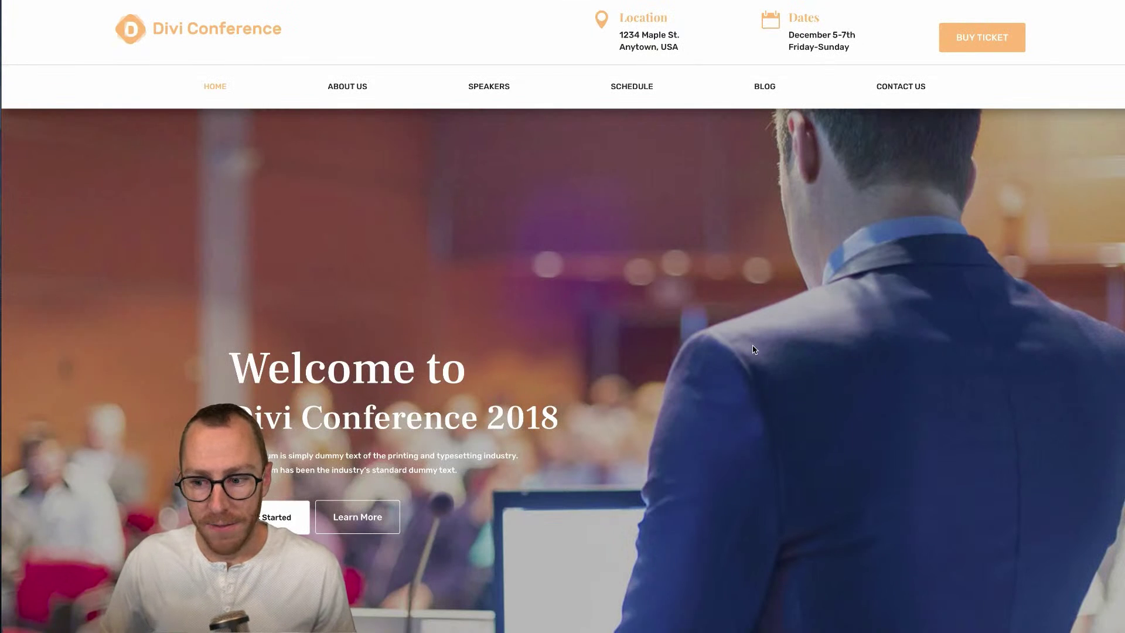
Scroll down the Divi Conference homepage reviewing its orange accents, then back up to the hero.
{"action": "scroll", "coordinate": [813, 438], "scroll_direction": "down", "scroll_amount": 5}
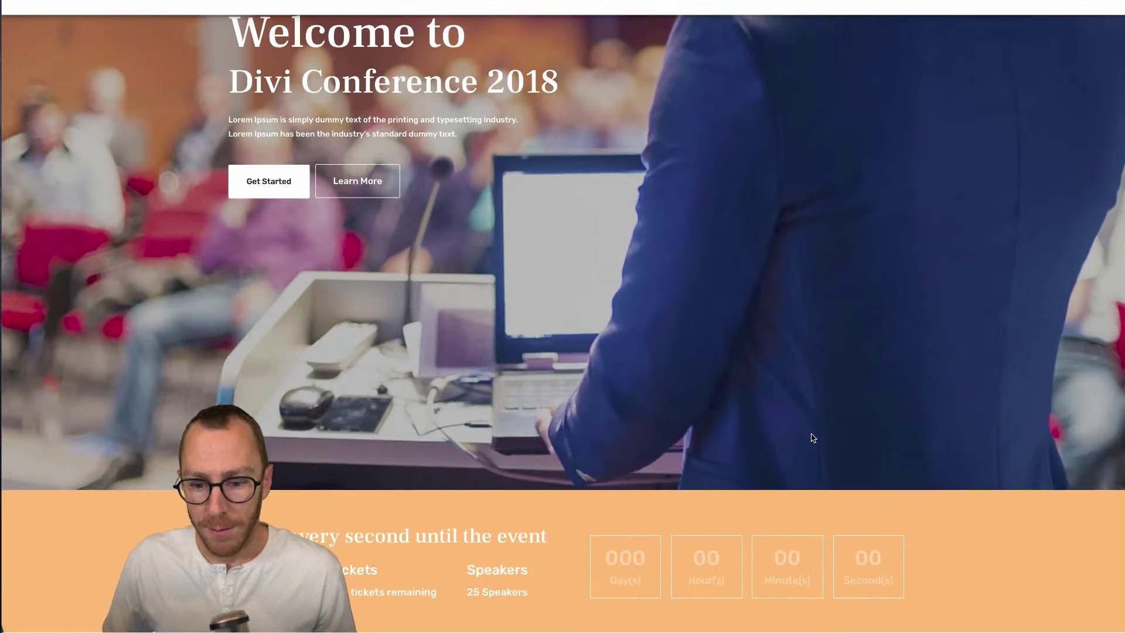
{"action": "scroll", "coordinate": [813, 438], "scroll_direction": "down", "scroll_amount": 3}
{"action": "scroll", "coordinate": [813, 438], "scroll_direction": "up", "scroll_amount": 8}
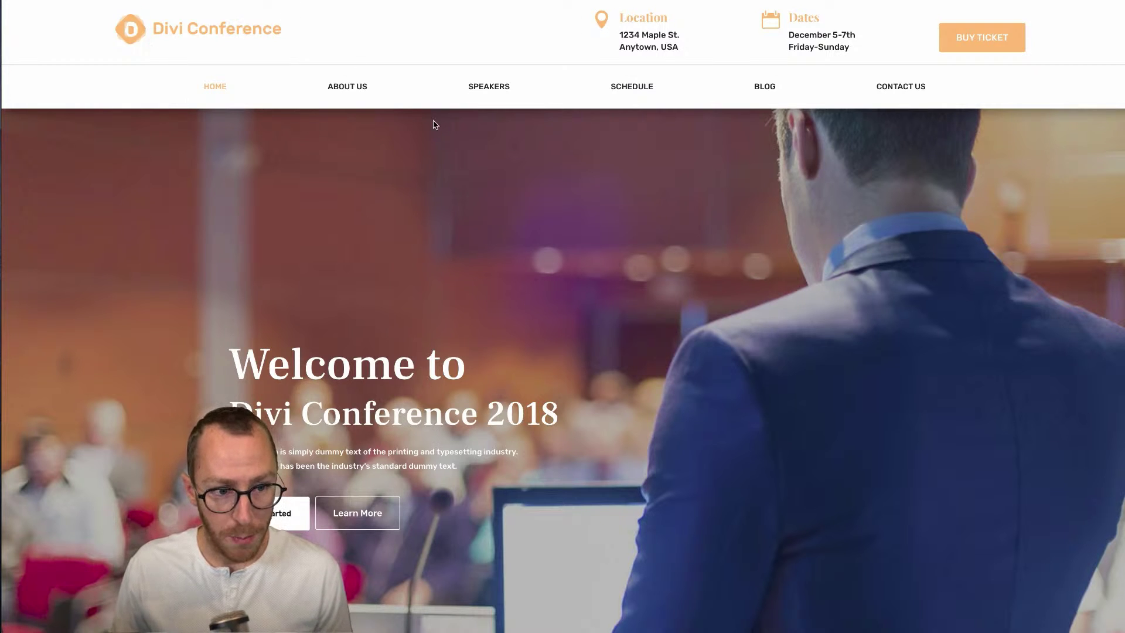
{"action": "scroll", "coordinate": [447, 296], "scroll_direction": "down", "scroll_amount": 6}
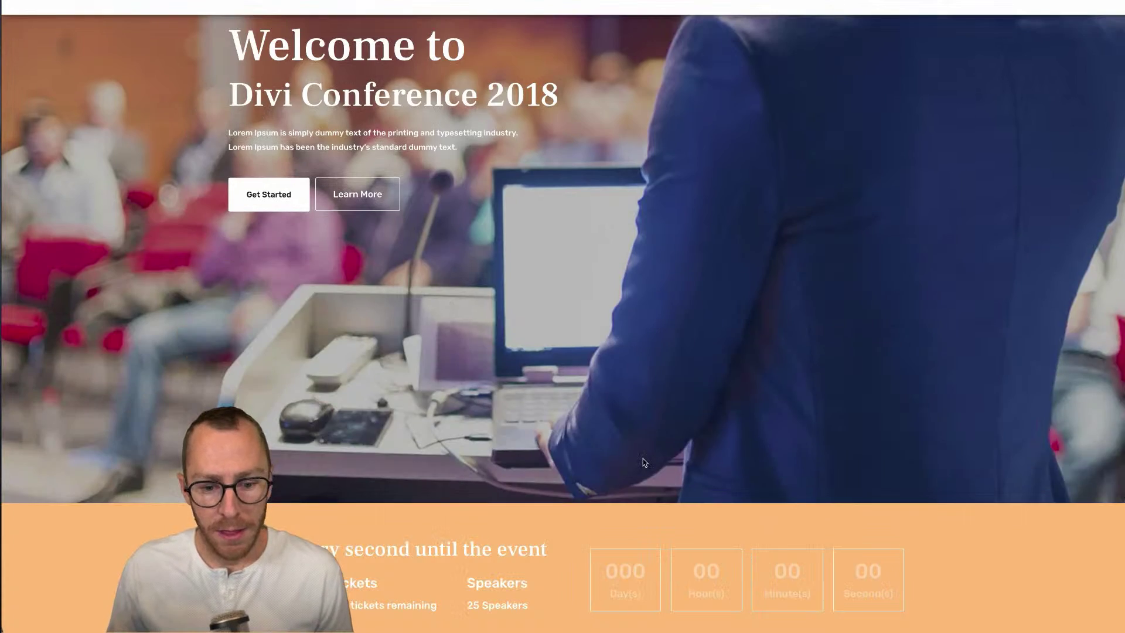
{"action": "scroll", "coordinate": [521, 480], "scroll_direction": "down", "scroll_amount": 2}
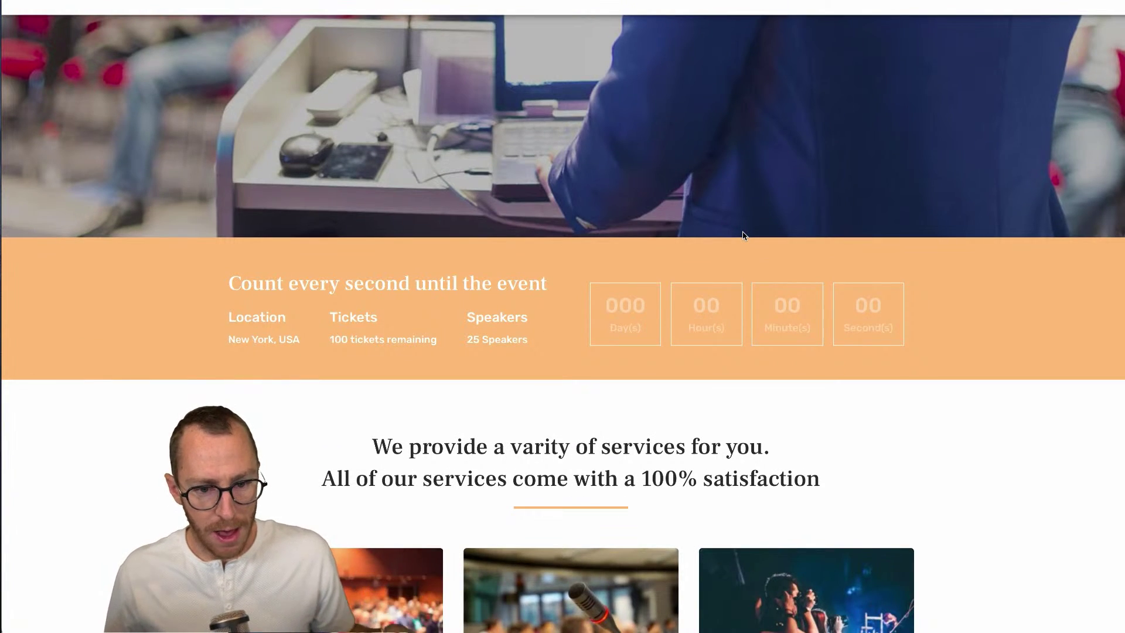
{"action": "scroll", "coordinate": [691, 387], "scroll_direction": "down", "scroll_amount": 3}
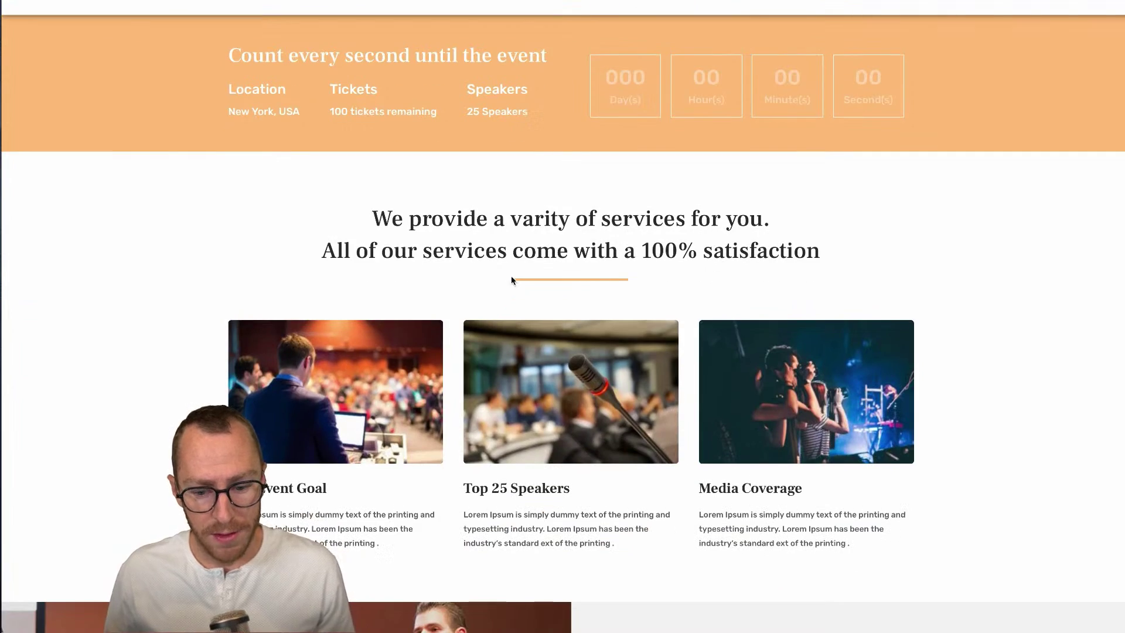
{"action": "scroll", "coordinate": [510, 275], "scroll_direction": "down", "scroll_amount": 6}
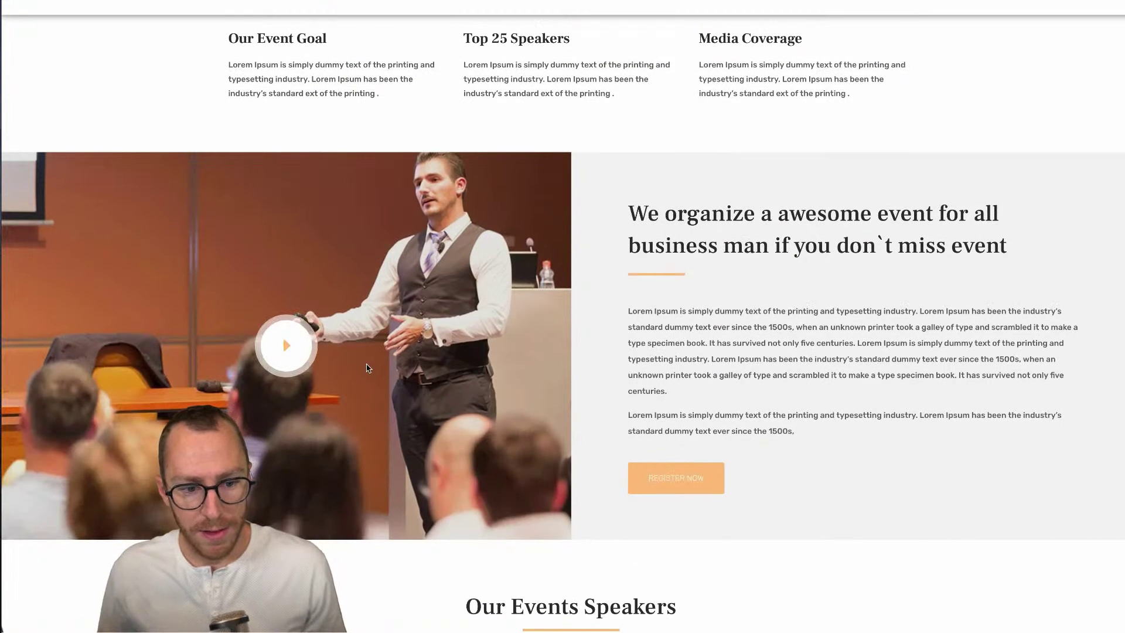
{"action": "scroll", "coordinate": [702, 306], "scroll_direction": "down", "scroll_amount": 1}
{"action": "scroll", "coordinate": [702, 306], "scroll_direction": "down", "scroll_amount": 5}
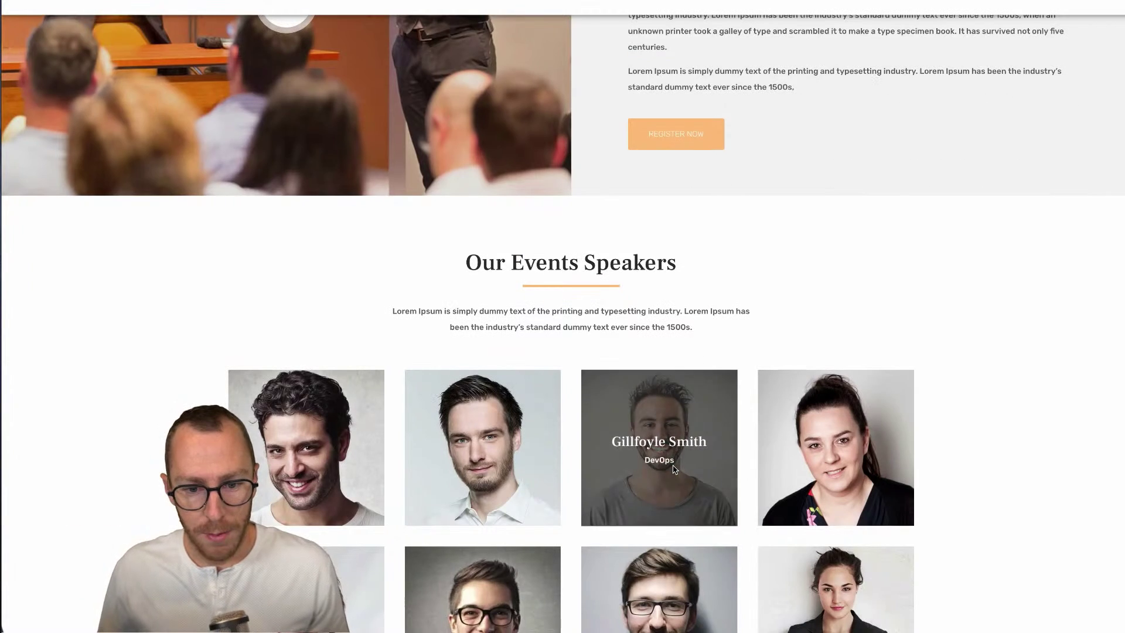
{"action": "scroll", "coordinate": [675, 469], "scroll_direction": "down", "scroll_amount": 3}
{"action": "scroll", "coordinate": [675, 467], "scroll_direction": "up", "scroll_amount": 1}
{"action": "scroll", "coordinate": [768, 276], "scroll_direction": "down", "scroll_amount": 4}
{"action": "scroll", "coordinate": [834, 415], "scroll_direction": "down", "scroll_amount": 2}
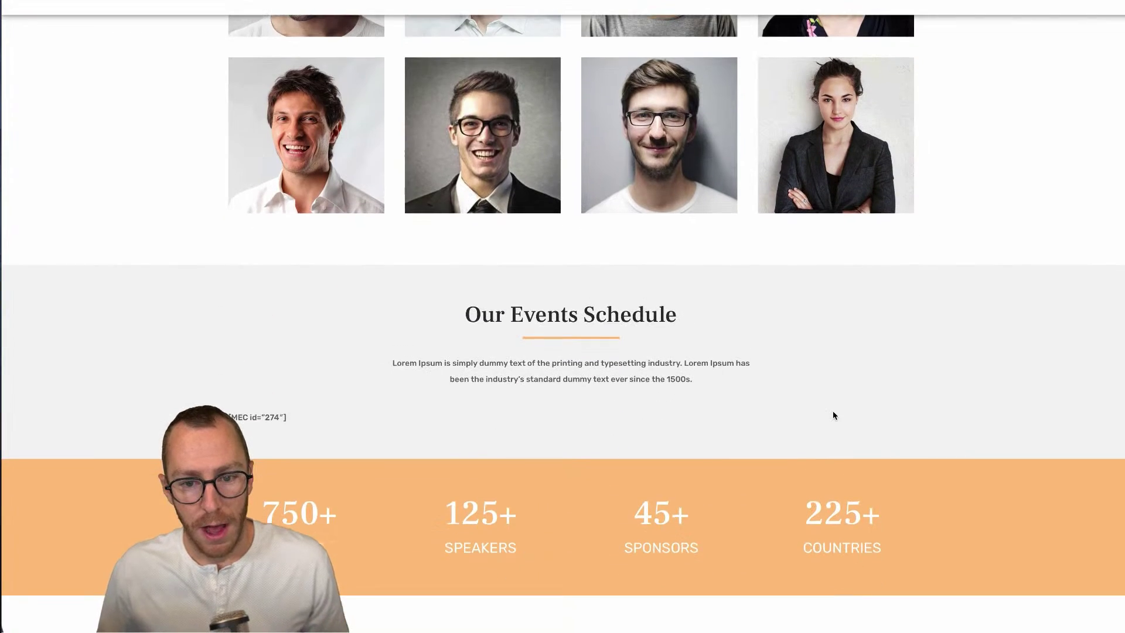
{"action": "scroll", "coordinate": [834, 416], "scroll_direction": "up", "scroll_amount": 10}
{"action": "scroll", "coordinate": [834, 415], "scroll_direction": "up", "scroll_amount": 15}
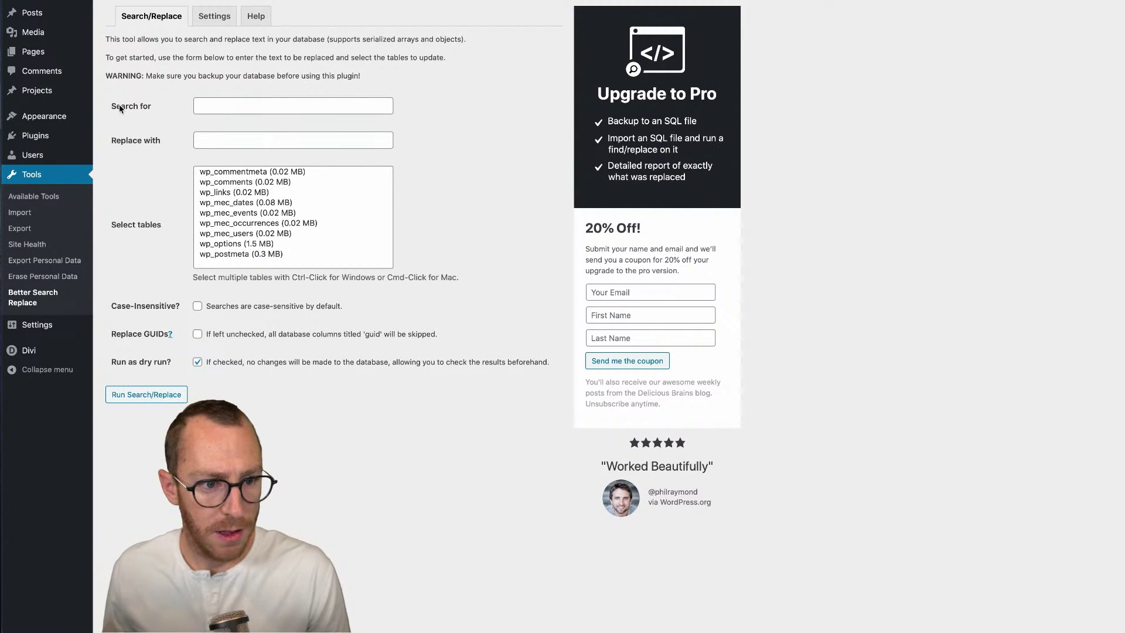
Paste ffc17e into Search for and prefix a # so it reads #ffc17e.
{"action": "left_click", "coordinate": [213, 107]}
{"action": "type", "text": "ffc1fe"}
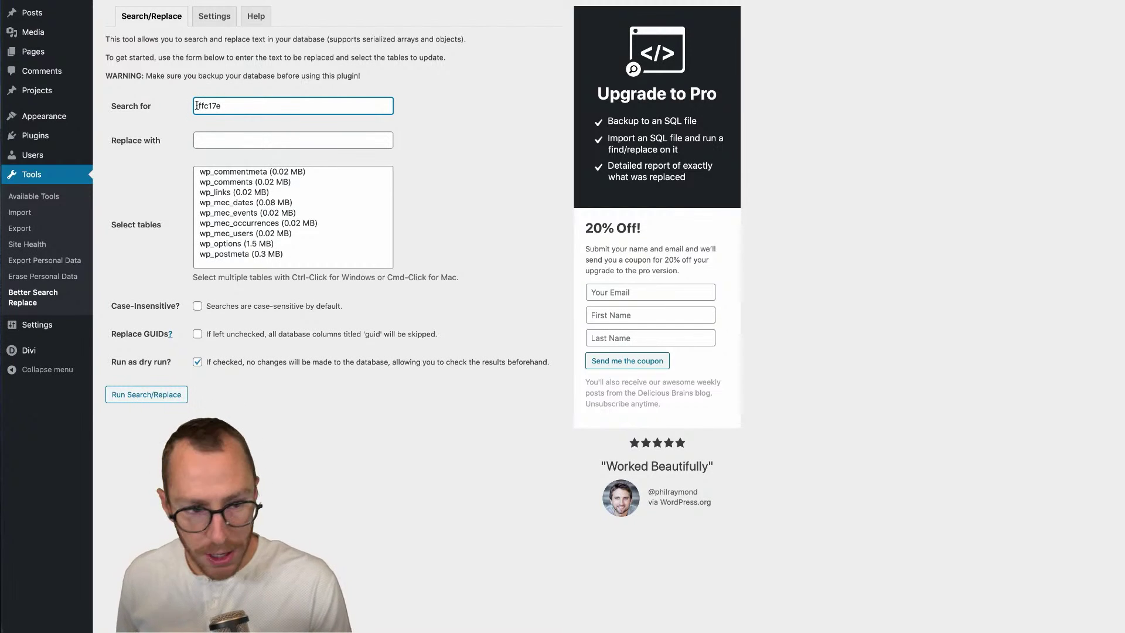
{"action": "left_click", "coordinate": [197, 105]}
{"action": "type", "text": "#"}
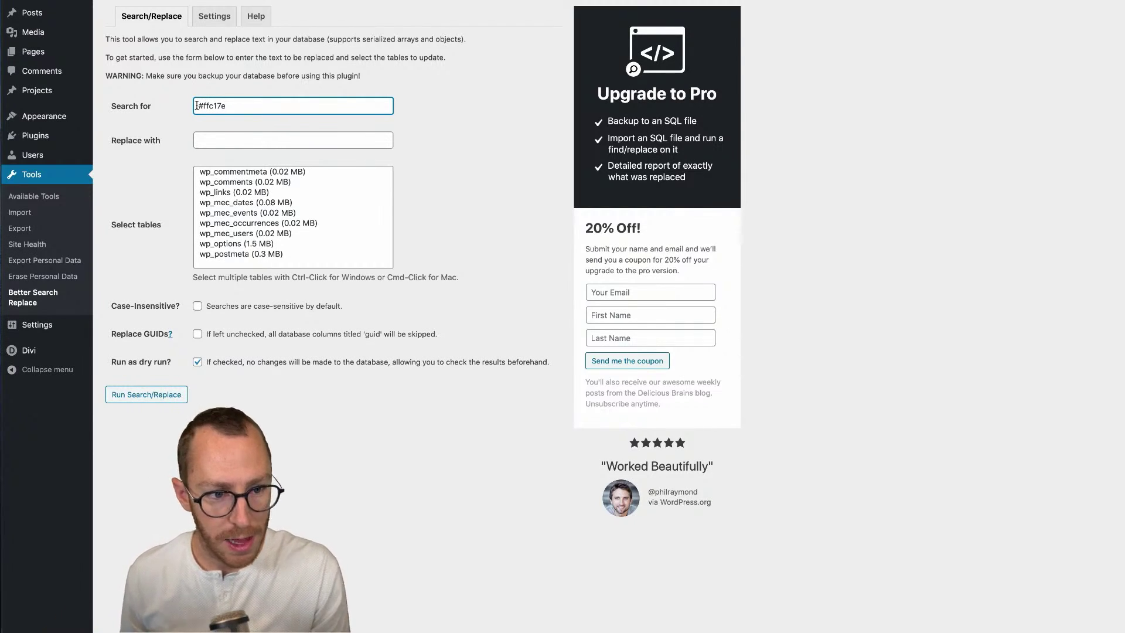
{"action": "key", "text": "BackSpace"}
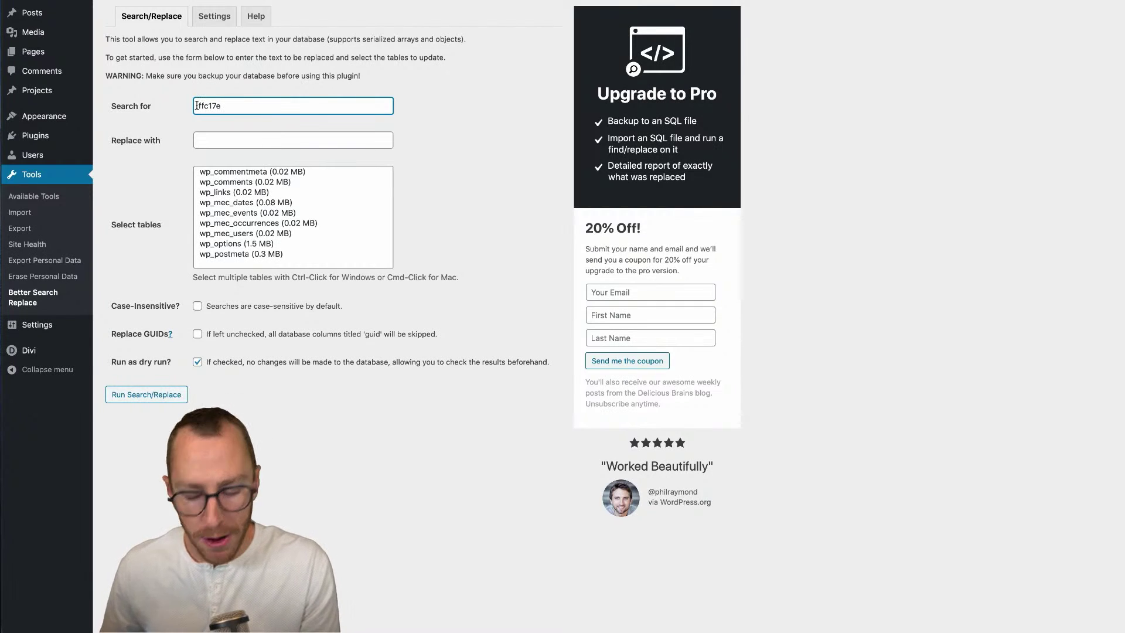
{"action": "type", "text": "#"}
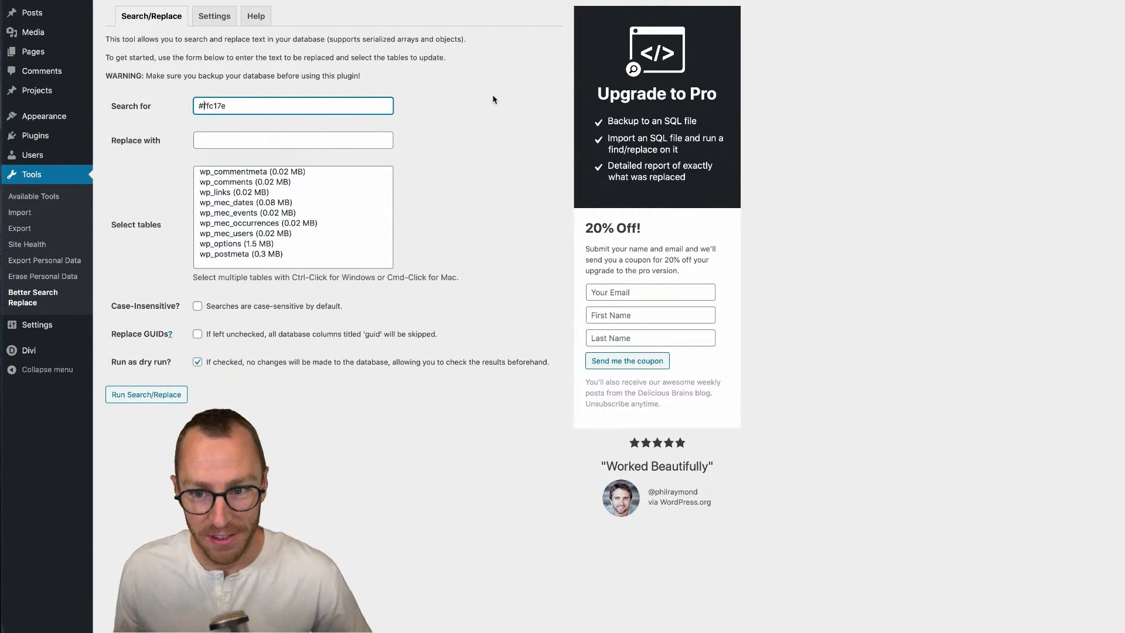
Select the entire #ffc17e value in the Search for field.
{"action": "triple_click", "coordinate": [204, 106]}
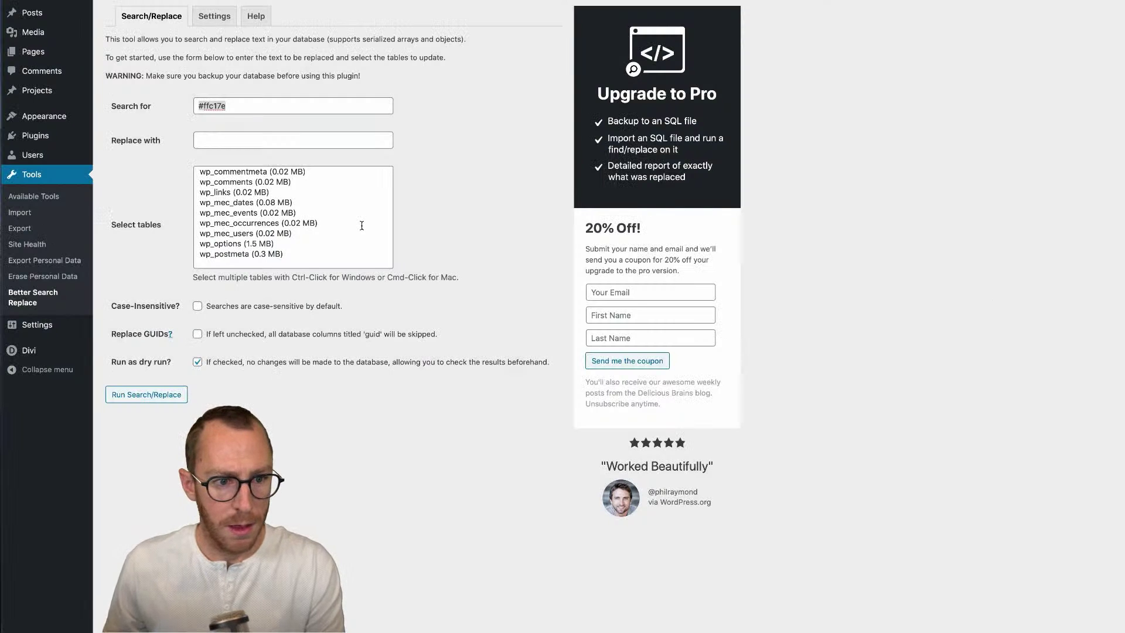
Paste FC427B into Replace with and prefix a # so it reads #FC427B.
{"action": "left_click", "coordinate": [246, 141]}
{"action": "left_click", "coordinate": [246, 142]}
{"action": "type", "text": "FC427B"}
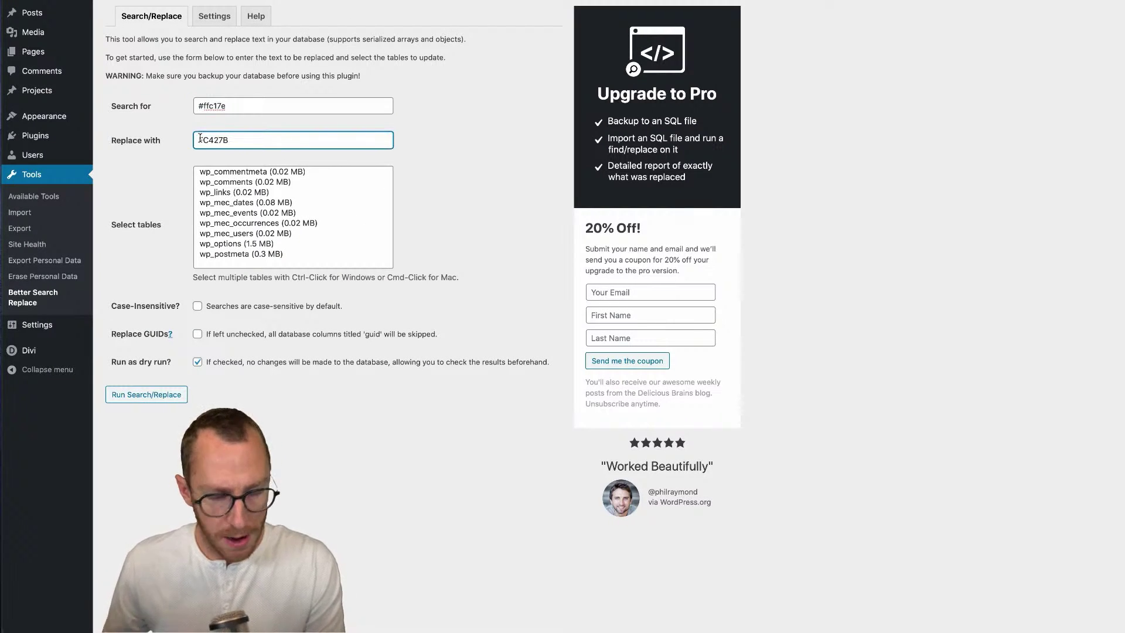
{"action": "left_click", "coordinate": [201, 138]}
{"action": "type", "text": "#"}
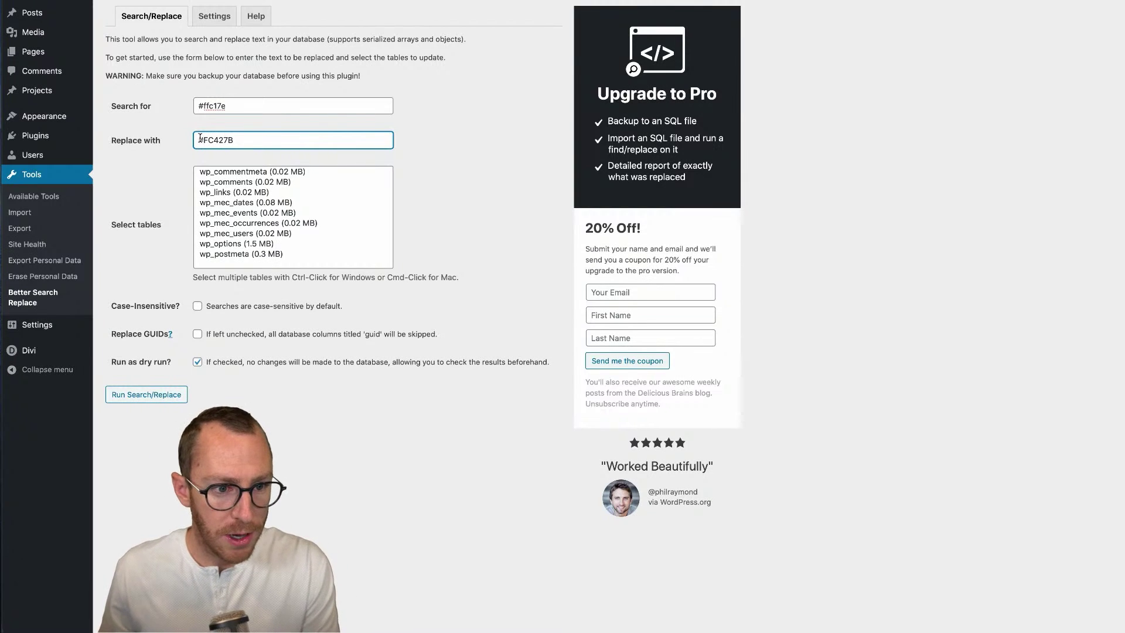
Double-check both values, #ffc17e and #FC427B, by selecting each field in turn.
{"action": "left_click", "coordinate": [202, 105]}
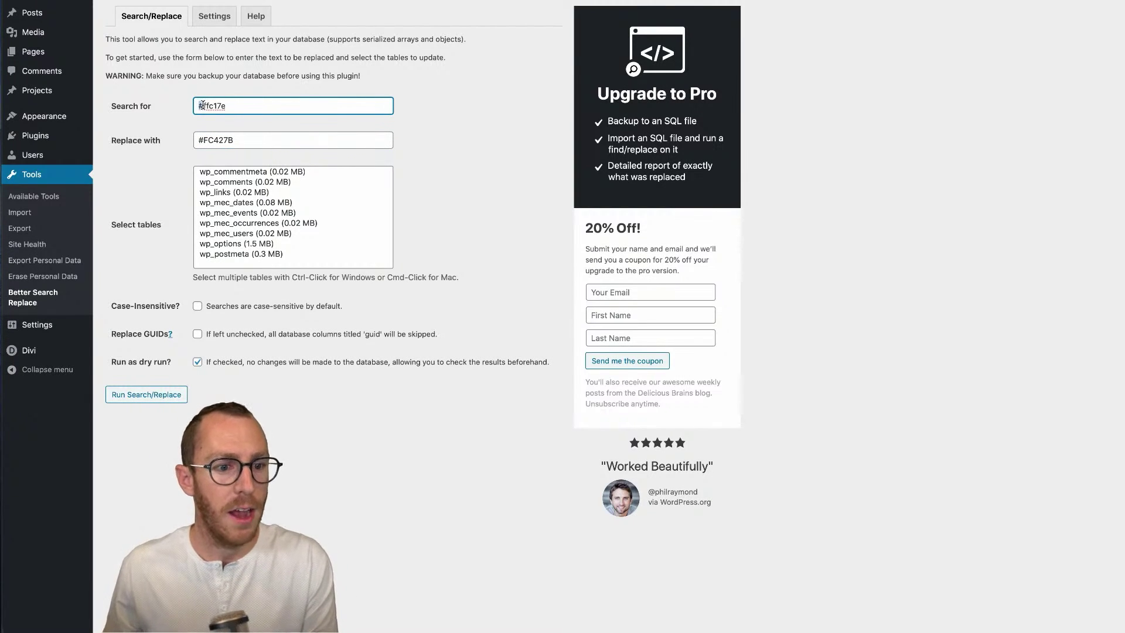
{"action": "left_click", "coordinate": [202, 139]}
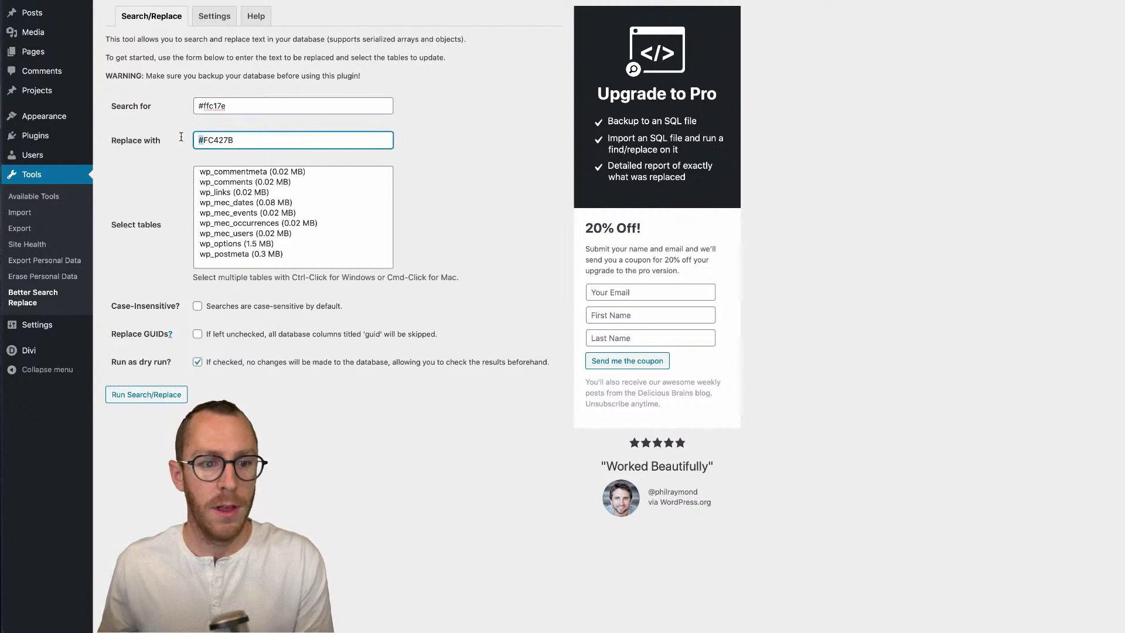
{"action": "left_click", "coordinate": [176, 171]}
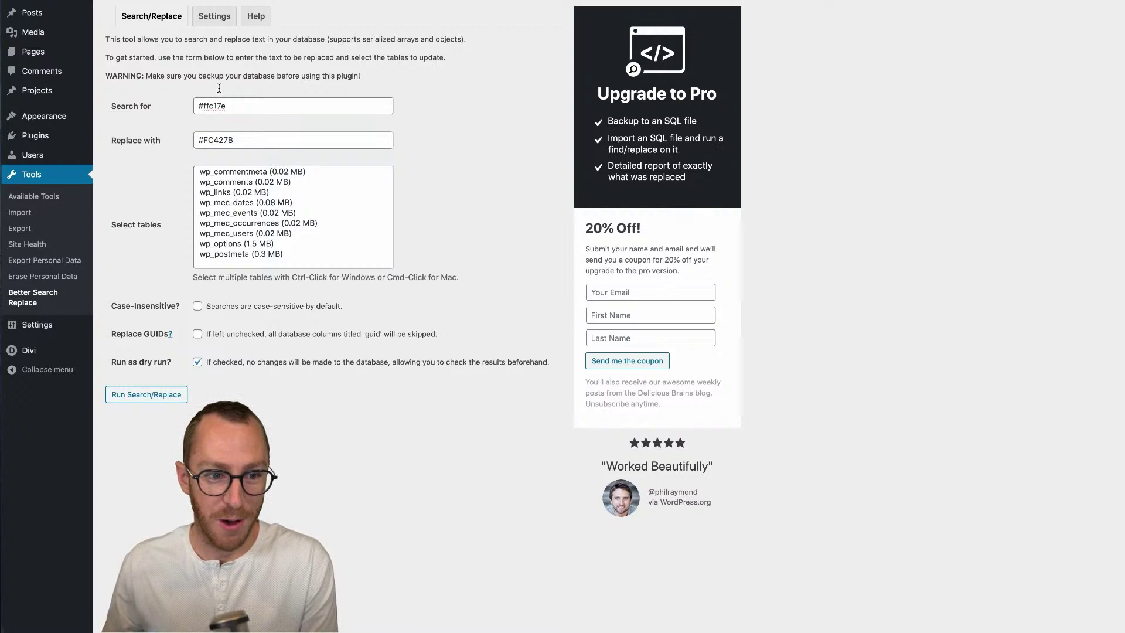
{"action": "triple_click", "coordinate": [206, 105]}
{"action": "triple_click", "coordinate": [204, 139]}
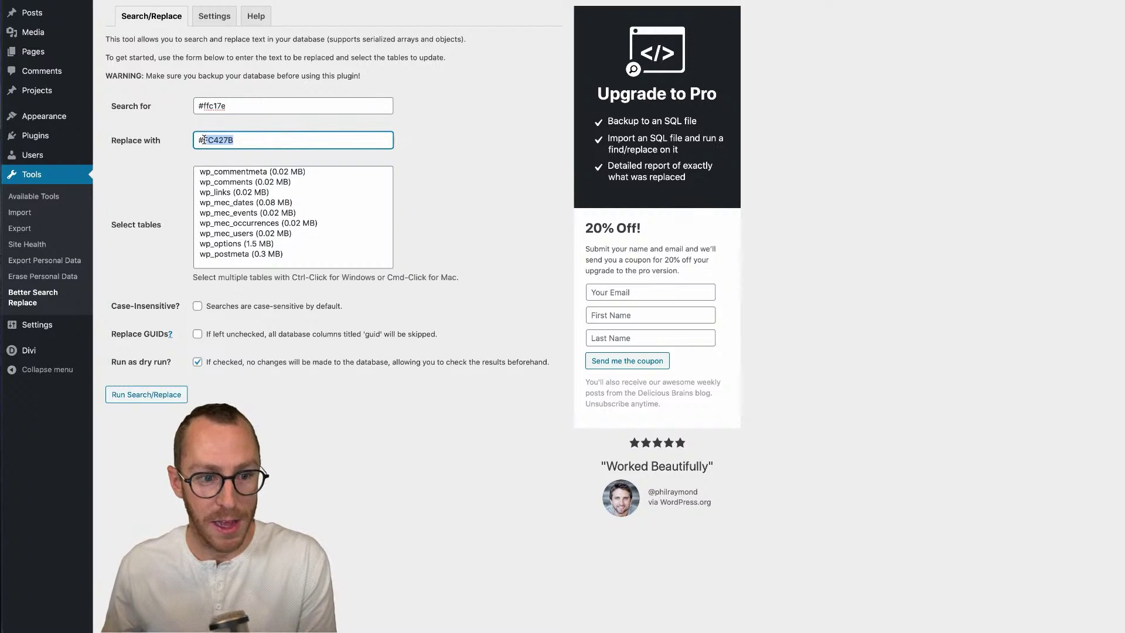
{"action": "left_click", "coordinate": [468, 126]}
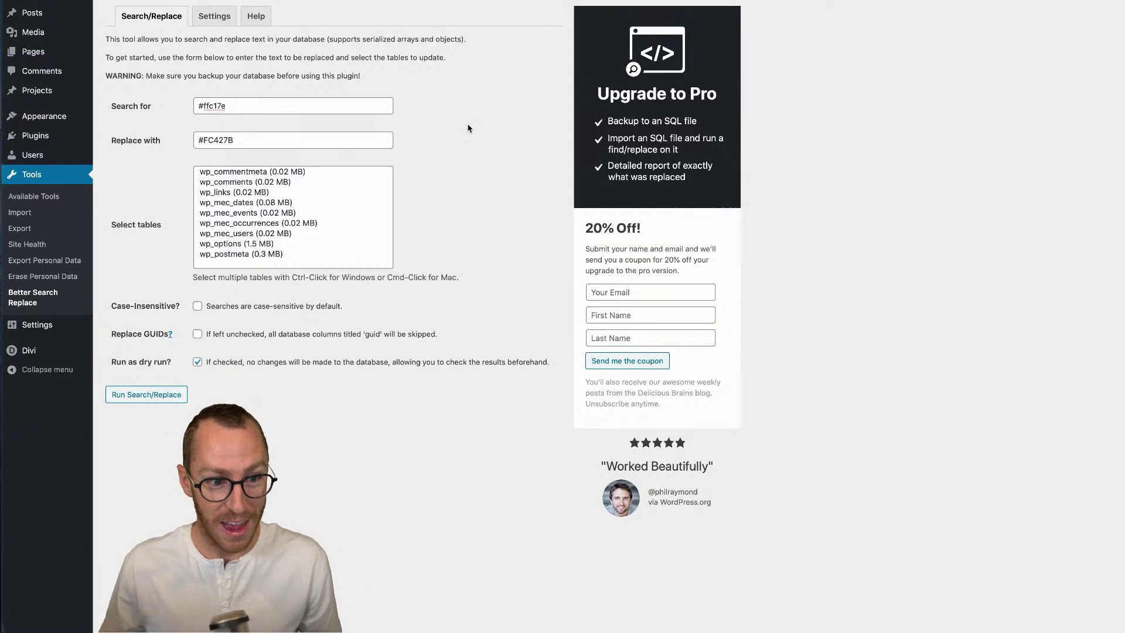
{"action": "left_click", "coordinate": [203, 141]}
{"action": "left_click", "coordinate": [205, 109]}
{"action": "left_click", "coordinate": [491, 142]}
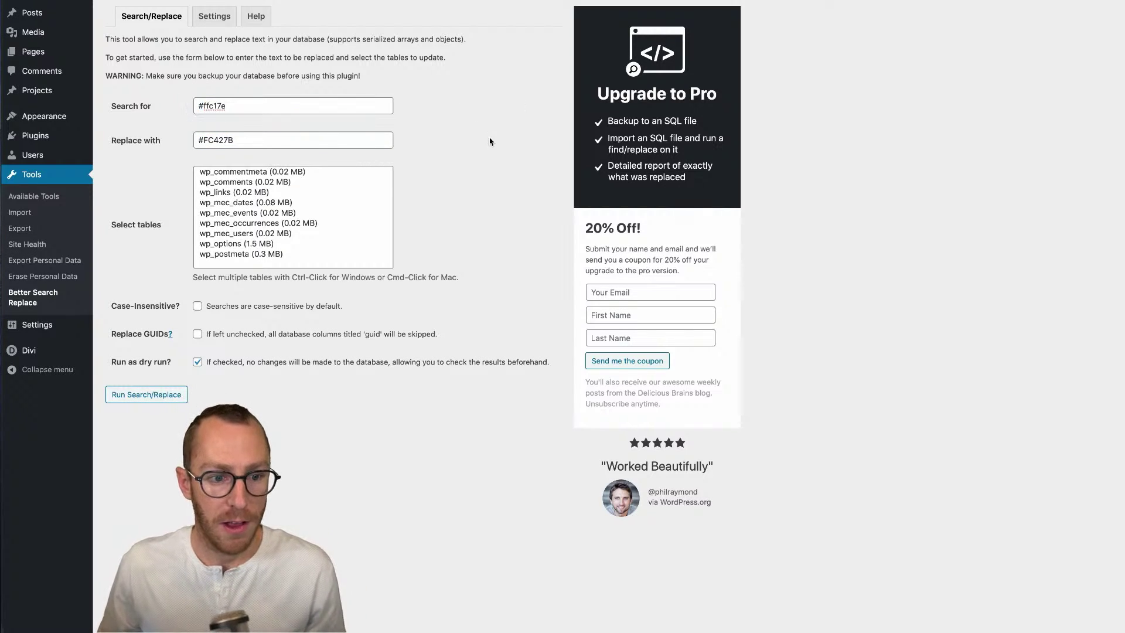
Select every database table with Cmd+A and tick Case-Insensitive.
{"action": "left_click", "coordinate": [285, 223]}
{"action": "key", "text": "super+a"}
{"action": "scroll", "coordinate": [286, 226], "scroll_direction": "down", "scroll_amount": 5}
{"action": "scroll", "coordinate": [285, 226], "scroll_direction": "up", "scroll_amount": 5}
{"action": "left_click", "coordinate": [332, 223]}
{"action": "key", "text": "super+a"}
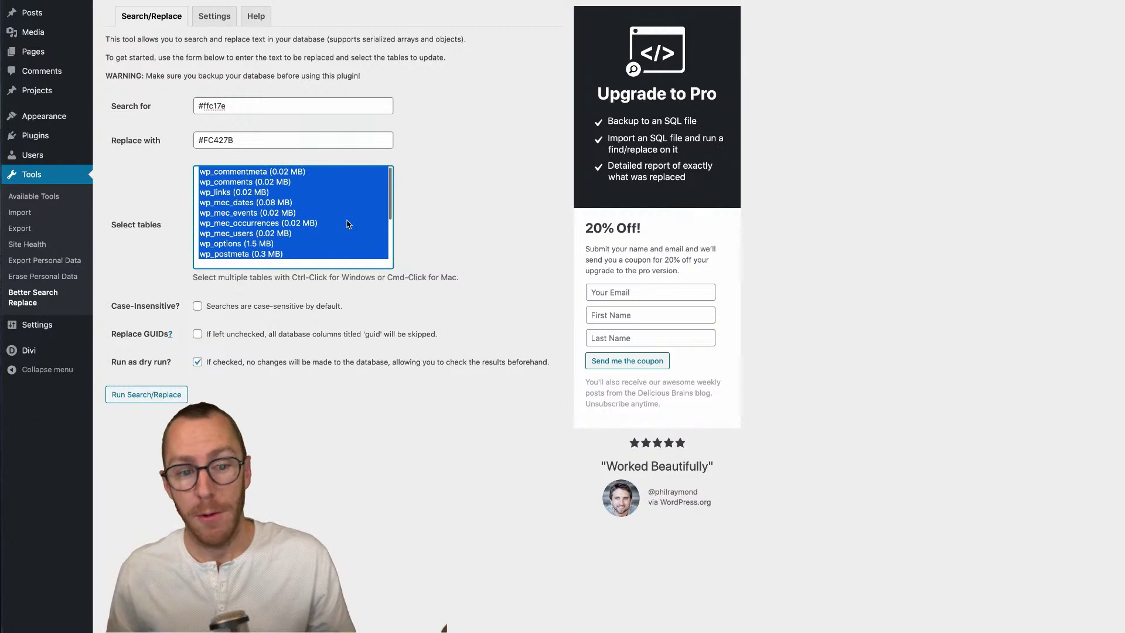
{"action": "left_click", "coordinate": [197, 308]}
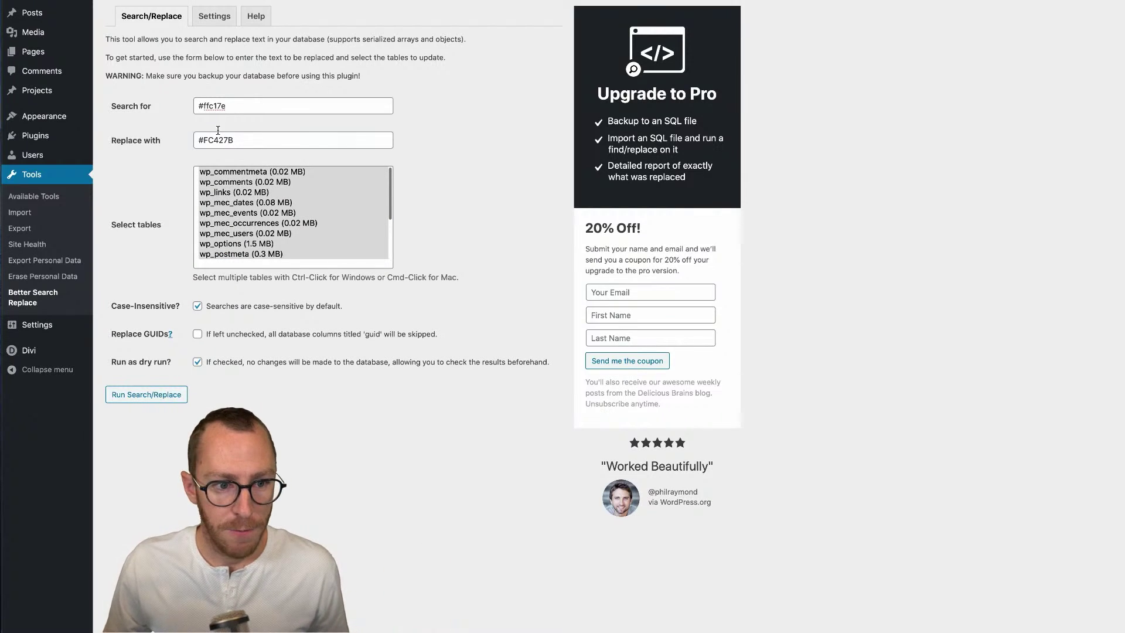
{"action": "double_click", "coordinate": [238, 106]}
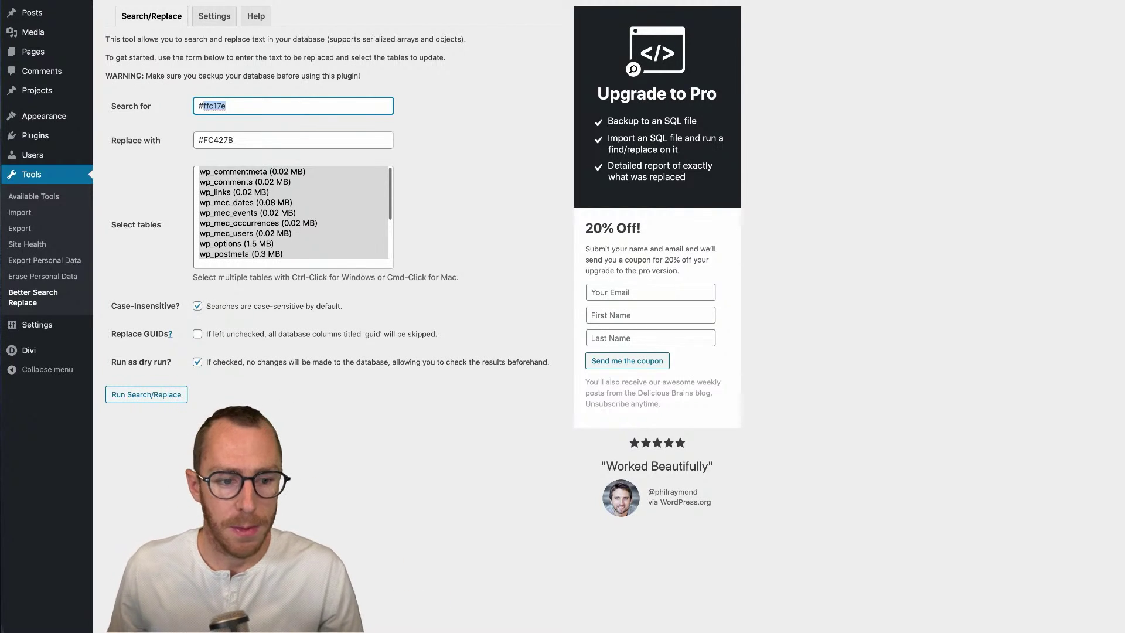
{"action": "left_click", "coordinate": [193, 2]}
{"action": "scroll", "coordinate": [507, 398], "scroll_direction": "down", "scroll_amount": 5}
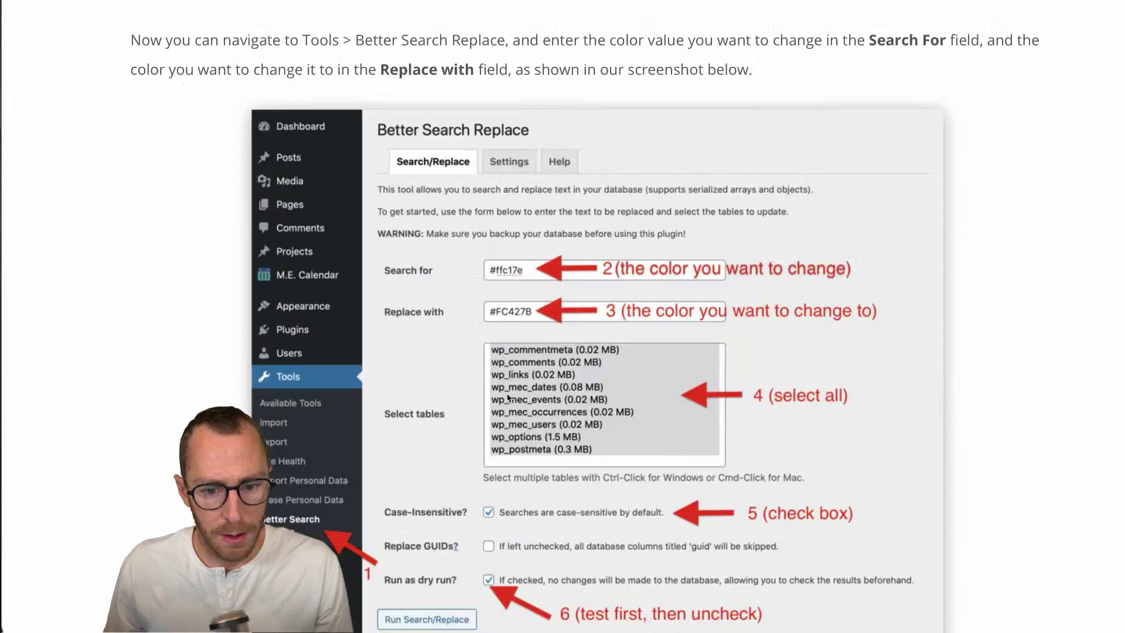
{"action": "scroll", "coordinate": [508, 399], "scroll_direction": "down", "scroll_amount": 2}
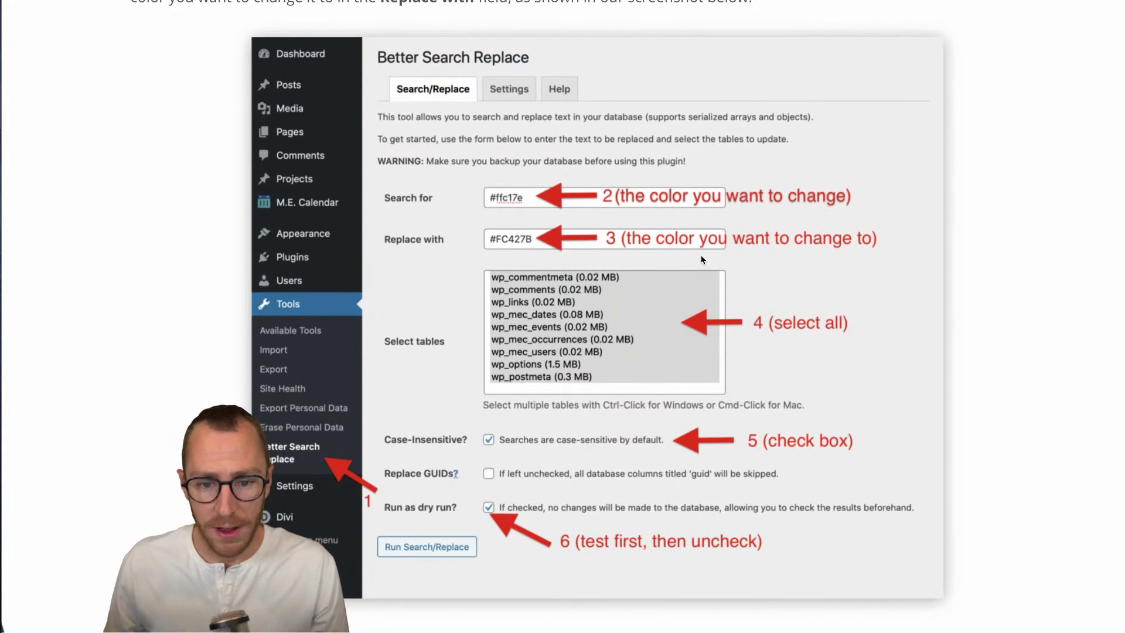
{"action": "scroll", "coordinate": [701, 256], "scroll_direction": "down", "scroll_amount": 1}
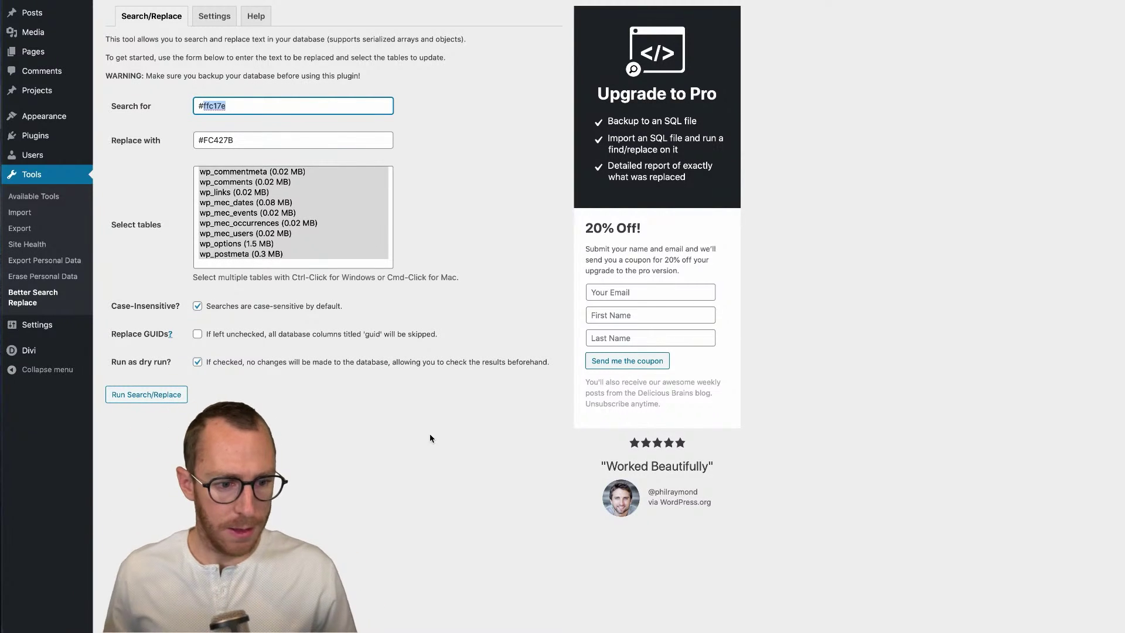
Run the colour swap as a dry run, which finds 63 cells to update across 17 tables.
{"action": "scroll", "coordinate": [322, 242], "scroll_direction": "down", "scroll_amount": 2}
{"action": "scroll", "coordinate": [323, 242], "scroll_direction": "up", "scroll_amount": 2}
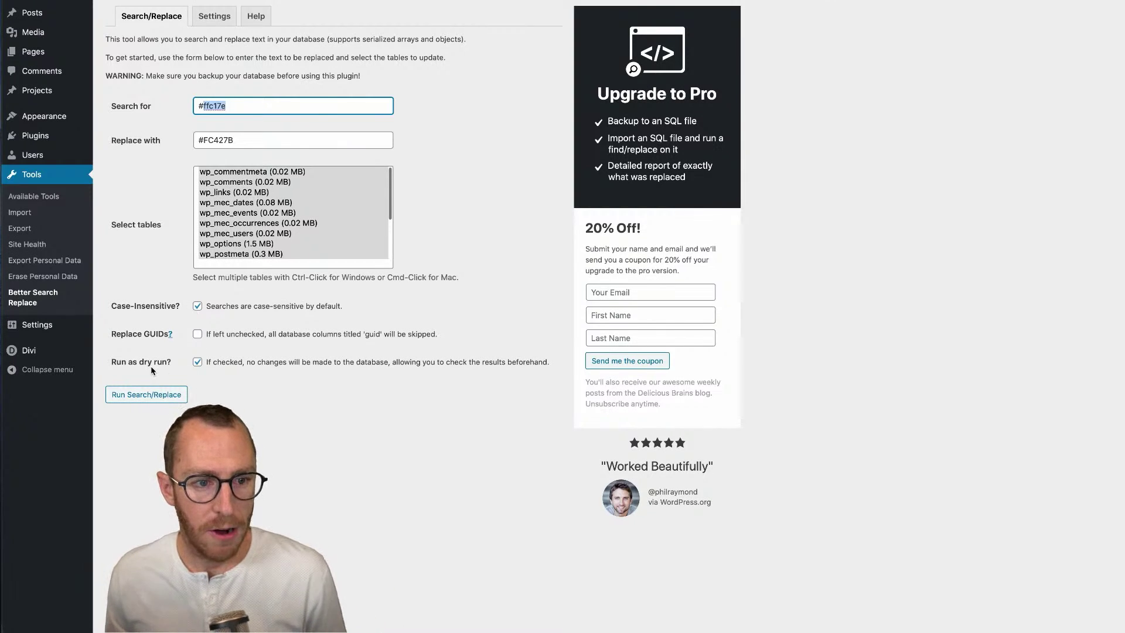
{"action": "left_click", "coordinate": [165, 419]}
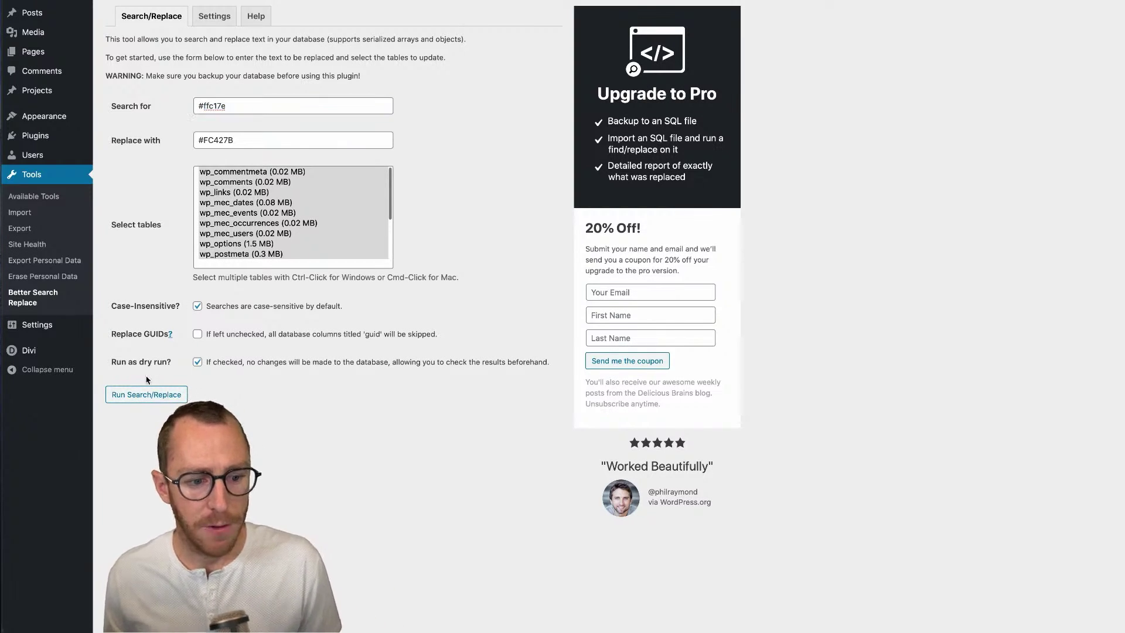
{"action": "left_click", "coordinate": [150, 396]}
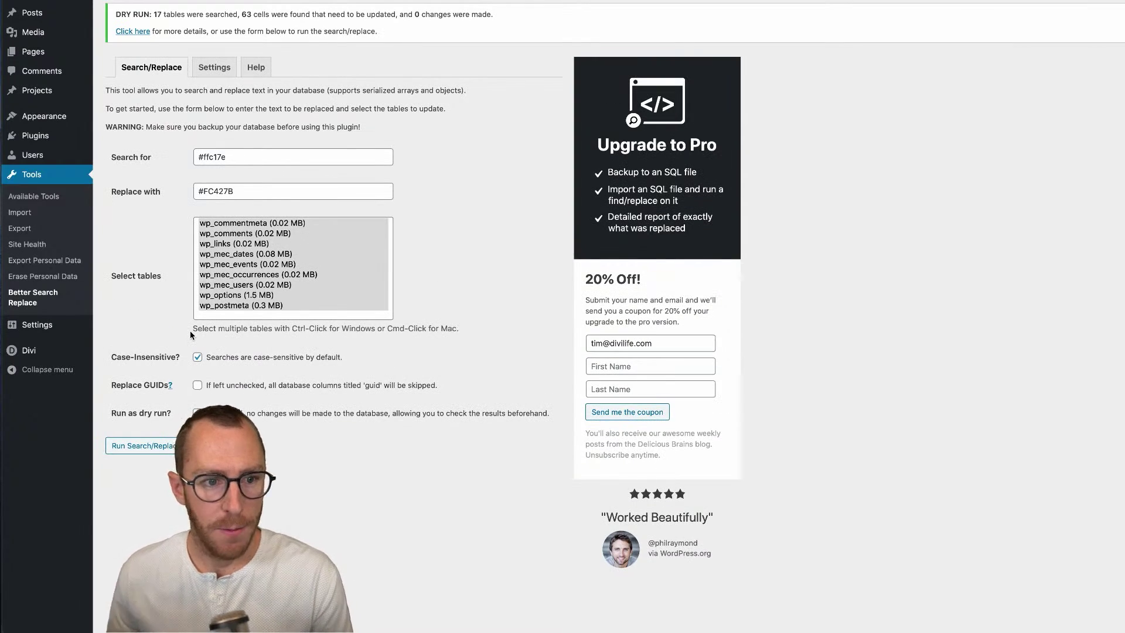
Highlight the dry-run notice reporting 63 cells to update across 17 tables.
{"action": "left_click_drag", "start_coordinate": [116, 14], "coordinate": [151, 13]}
{"action": "left_click", "coordinate": [151, 14]}
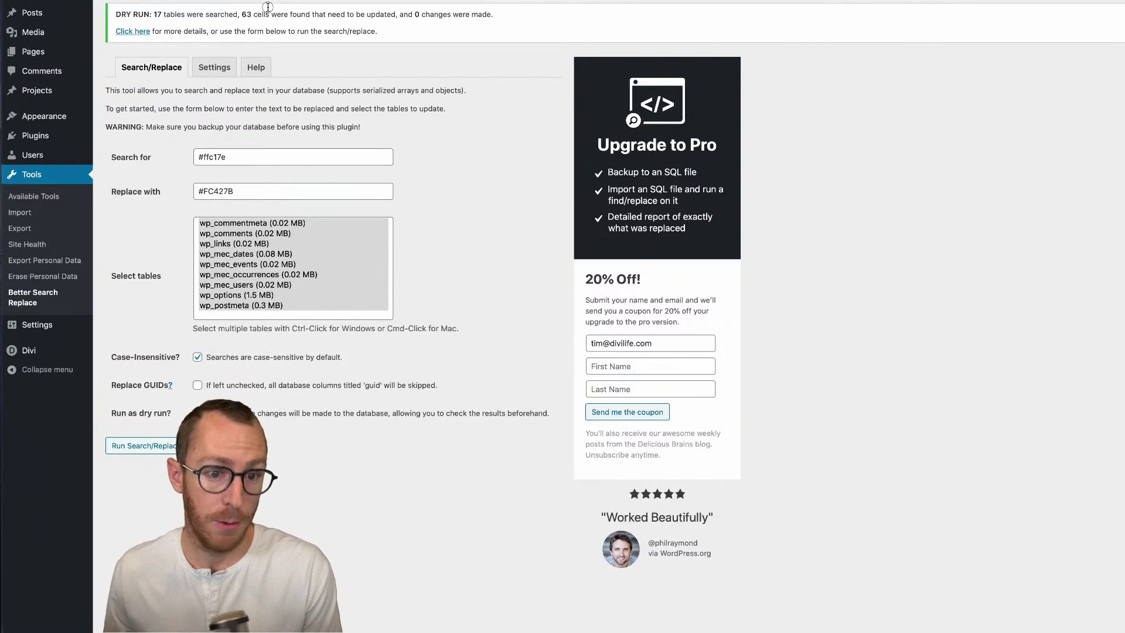
{"action": "left_click_drag", "start_coordinate": [116, 14], "coordinate": [438, 30]}
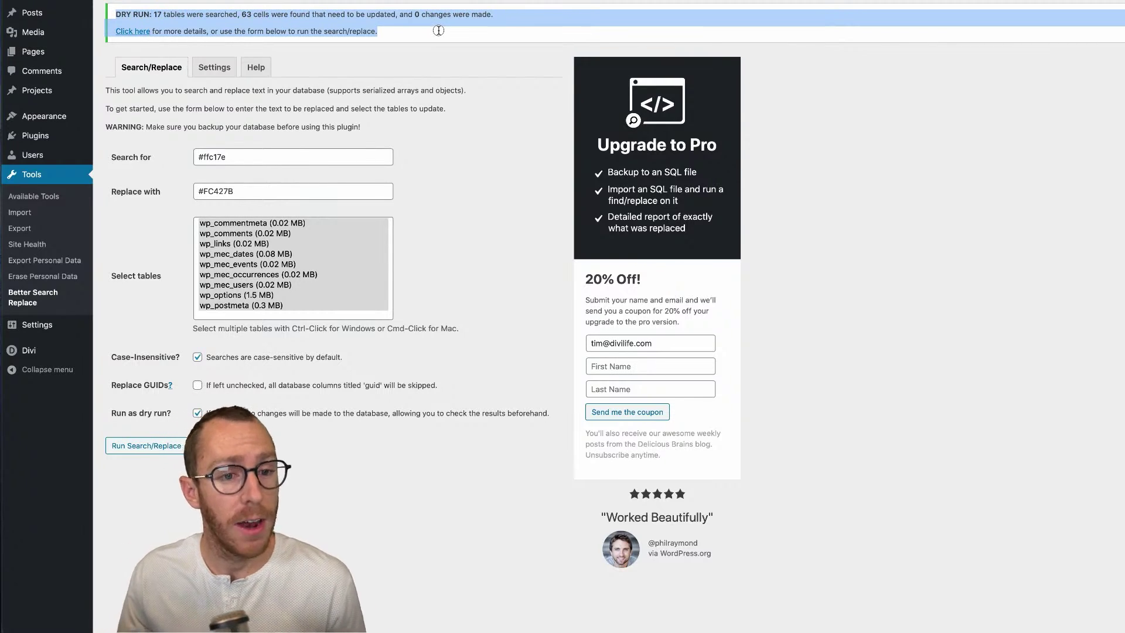
{"action": "left_click", "coordinate": [327, 29]}
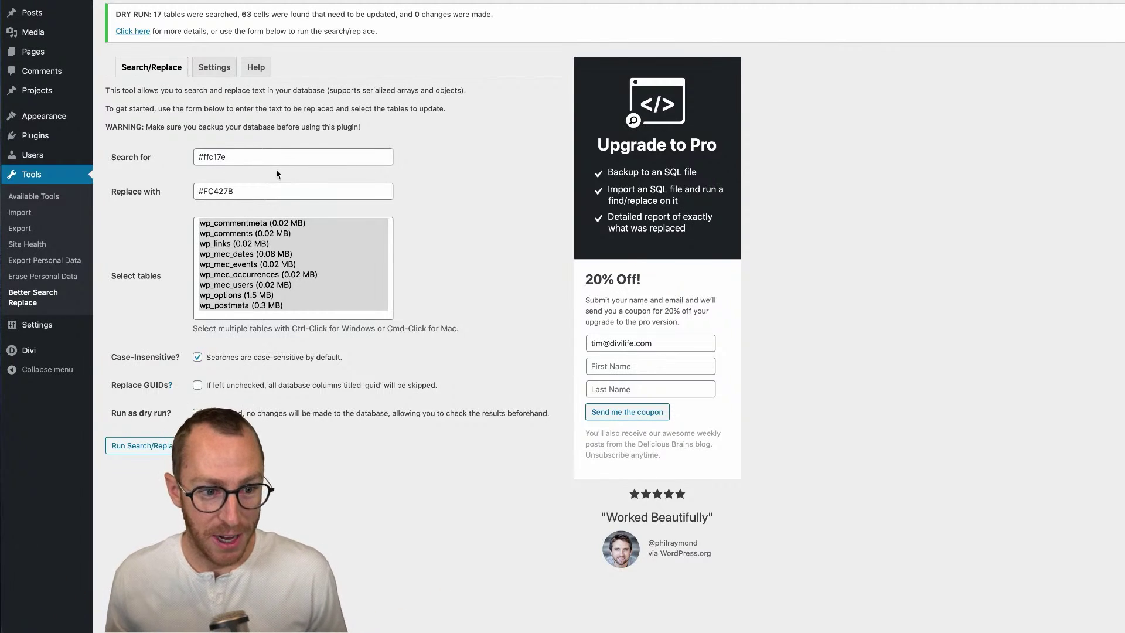
Turn off dry run and run the real #ffc17e to #FC427B replacement, changing 63 cells.
{"action": "double_click", "coordinate": [229, 158]}
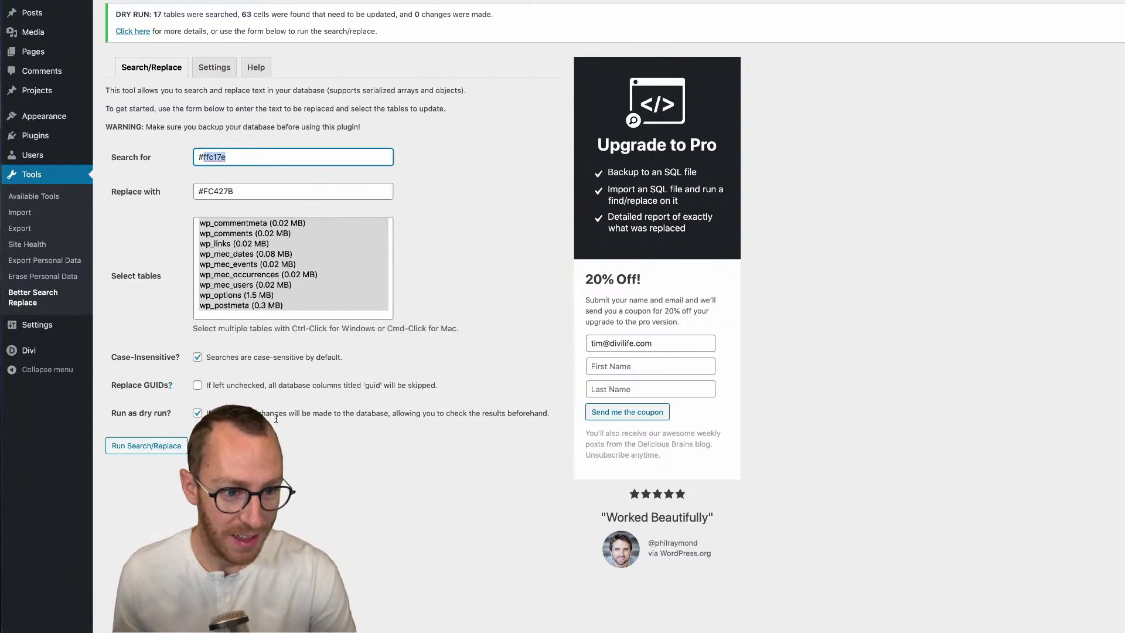
{"action": "left_click", "coordinate": [276, 427]}
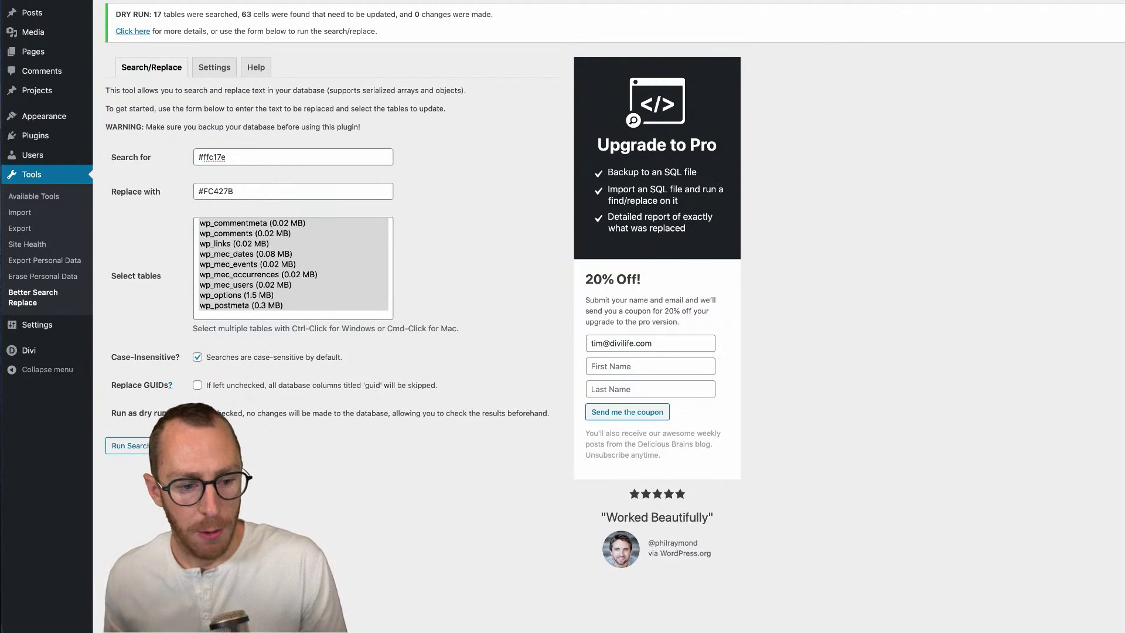
{"action": "key", "text": "Return"}
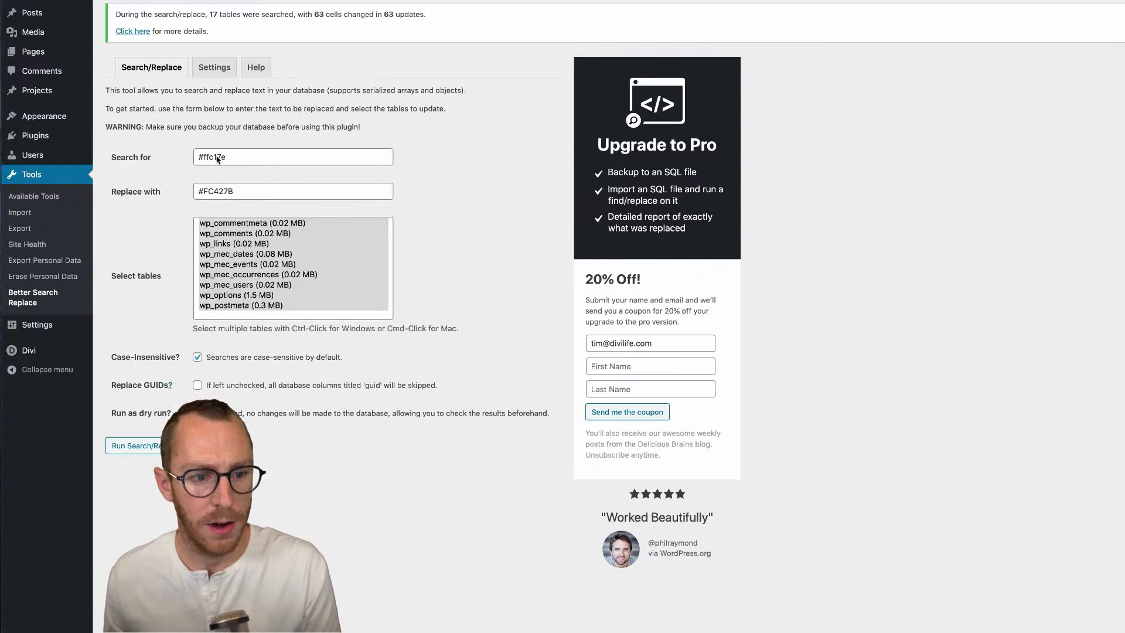
Set Search for to #2e2e33 and Replace with to #2C3A47.
{"action": "triple_click", "coordinate": [216, 156]}
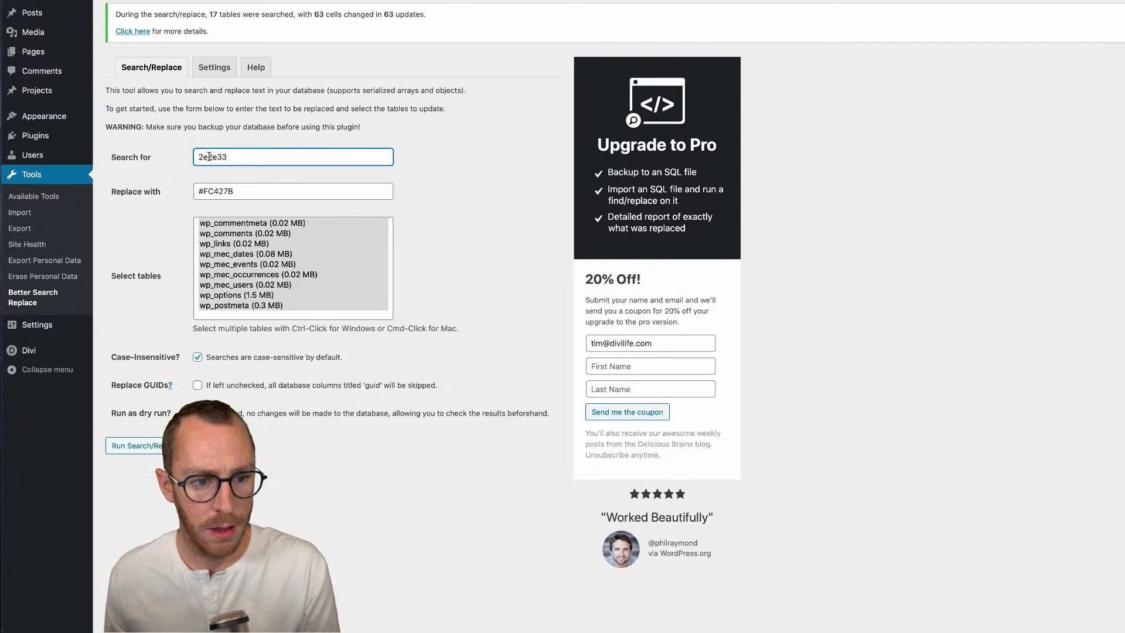
{"action": "left_click", "coordinate": [199, 157]}
{"action": "type", "text": "#"}
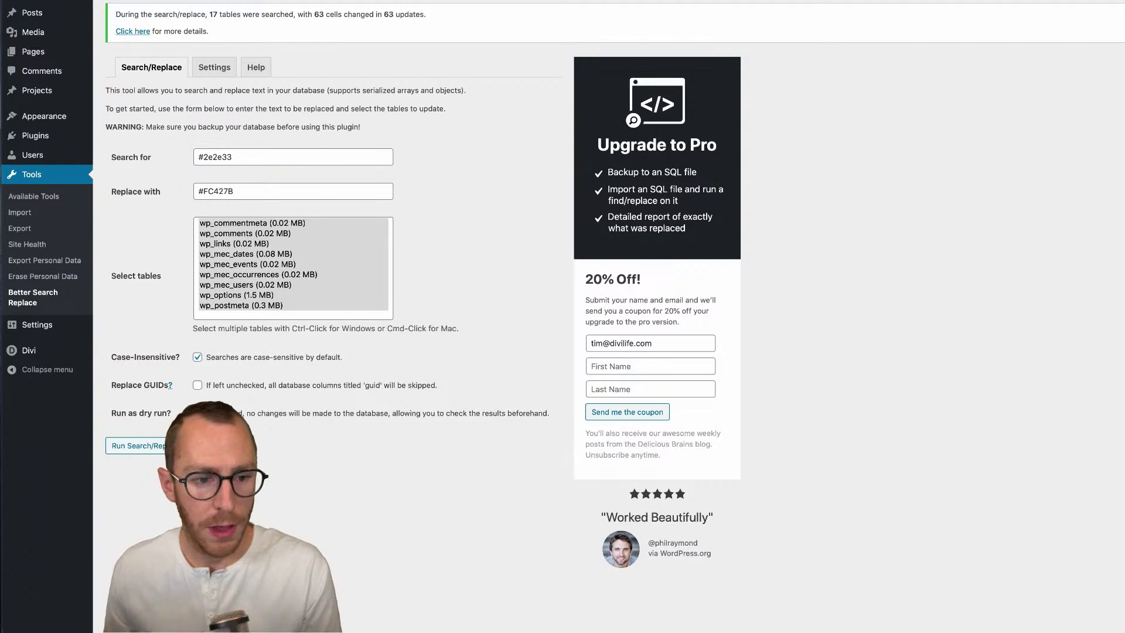
{"action": "triple_click", "coordinate": [221, 192]}
{"action": "type", "text": "#2C3A47"}
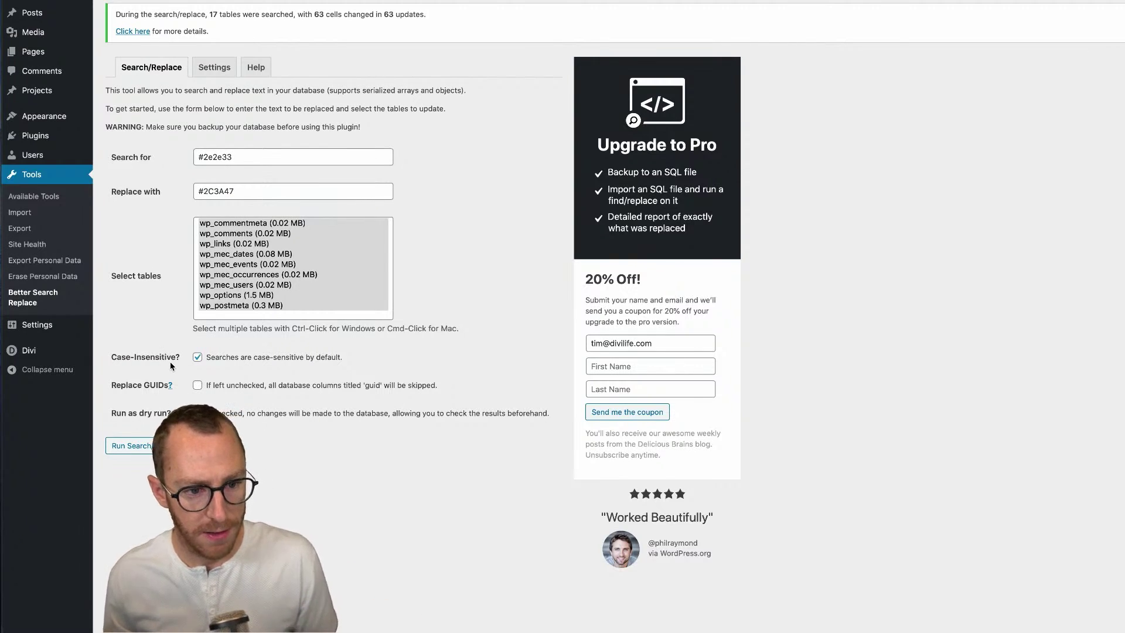
Select all database tables and run the replacement, which changes 27 cells.
{"action": "left_click", "coordinate": [230, 315]}
{"action": "key", "text": "super+a"}
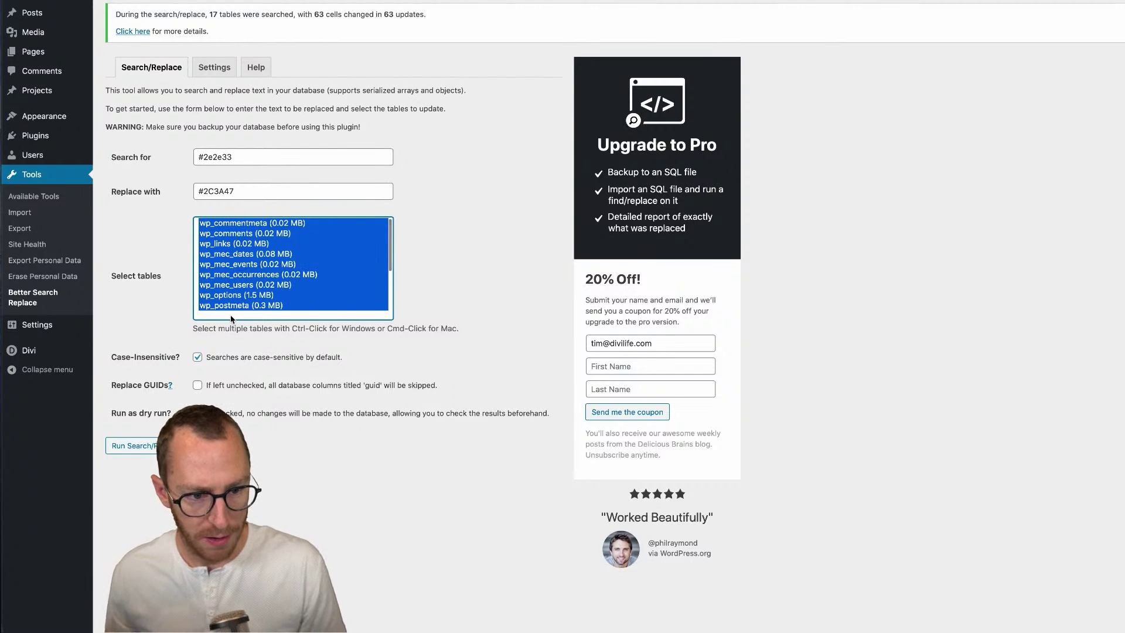
{"action": "scroll", "coordinate": [232, 310], "scroll_direction": "down", "scroll_amount": 5}
{"action": "left_click", "coordinate": [173, 446]}
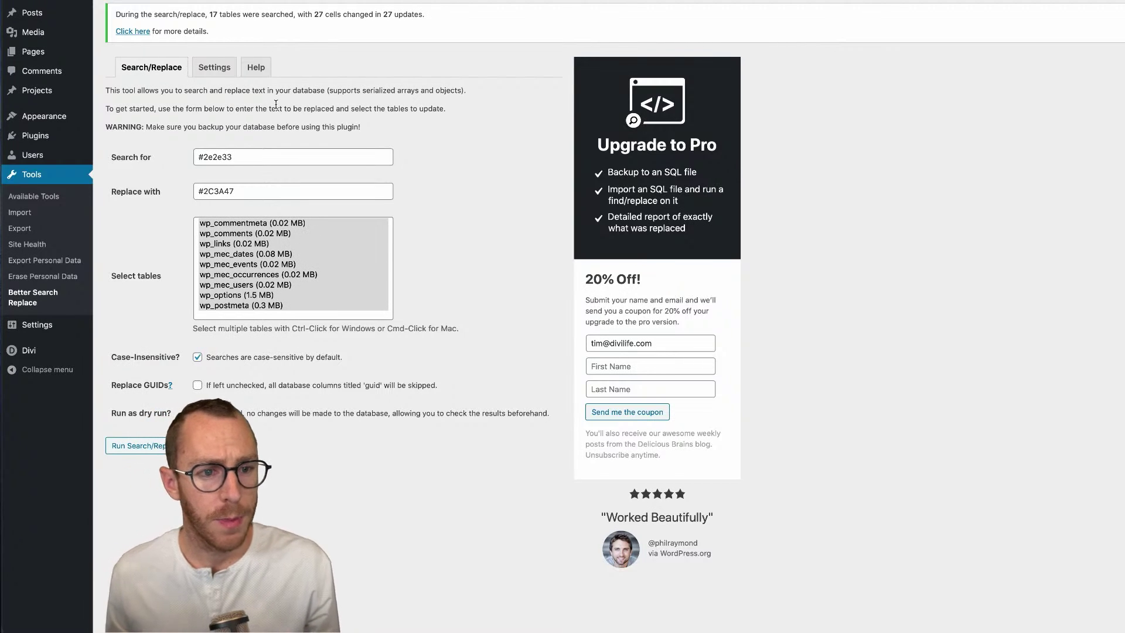
{"action": "double_click", "coordinate": [212, 15]}
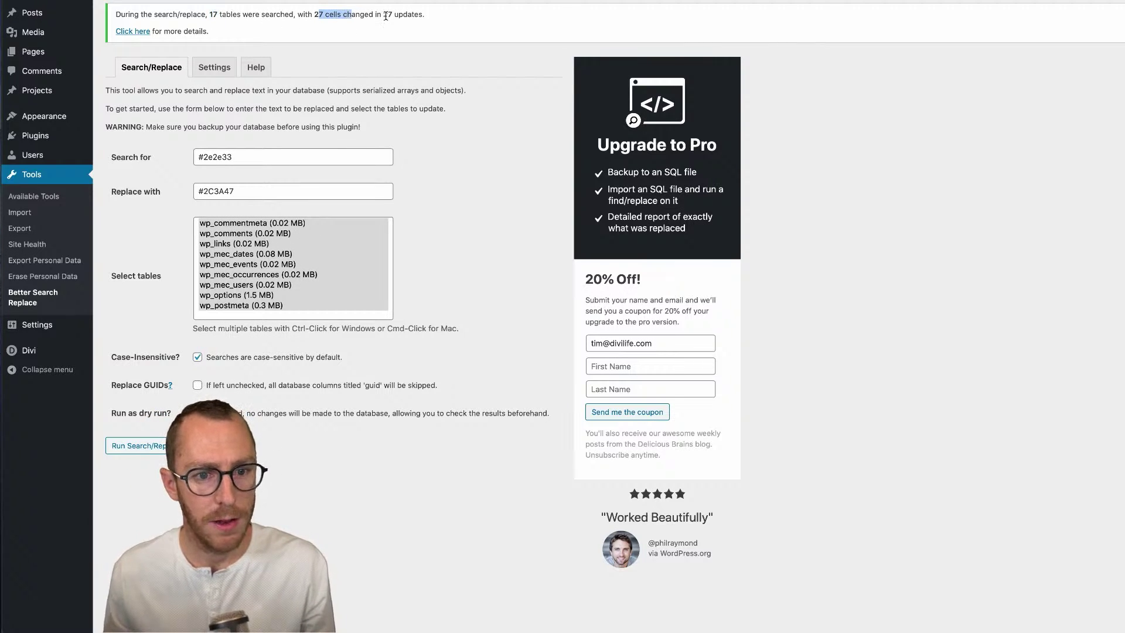
{"action": "left_click_drag", "start_coordinate": [383, 15], "coordinate": [407, 15]}
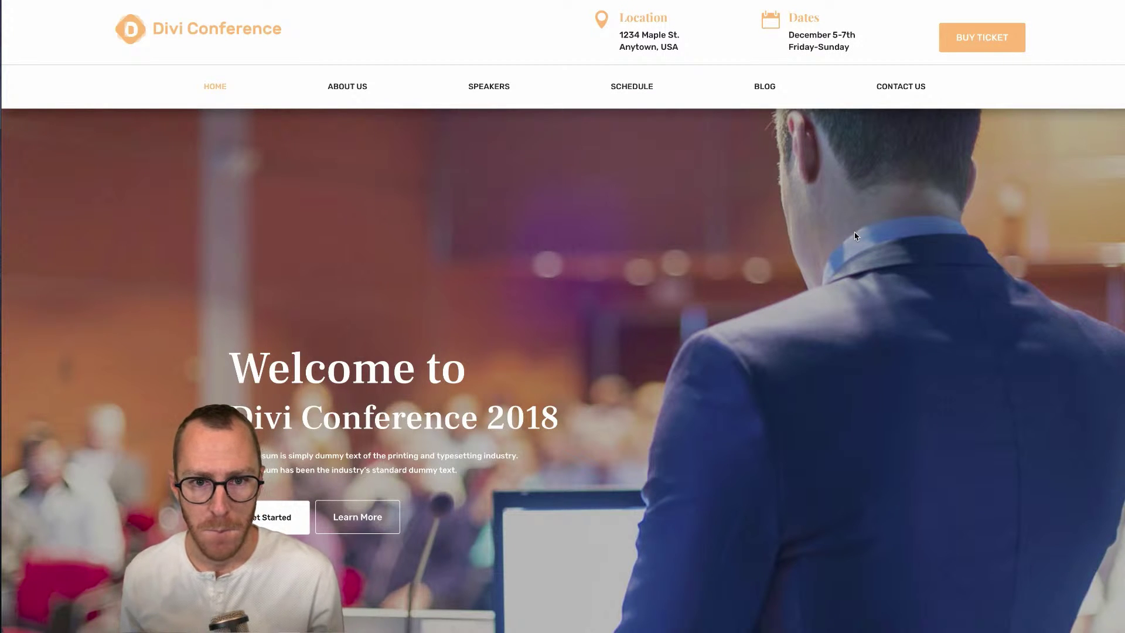
Reload the home page to show the pink accents, then start a new tab with 'diviconfer'.
{"action": "key", "text": "ctrl+r"}
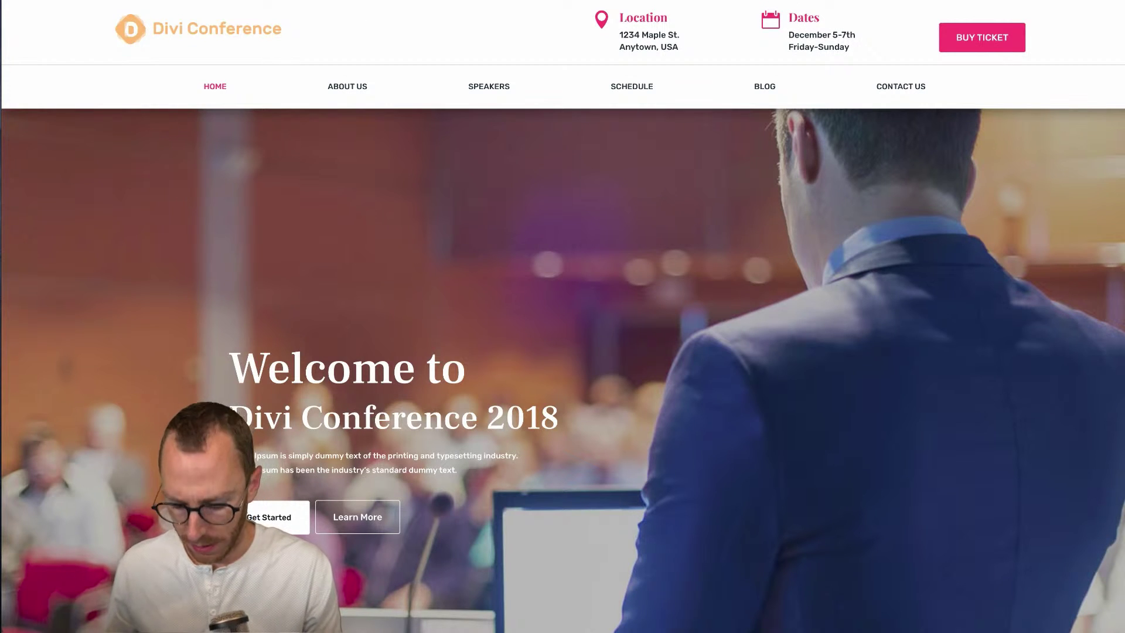
{"action": "key", "text": "super+t"}
{"action": "type", "text": "divicon"}
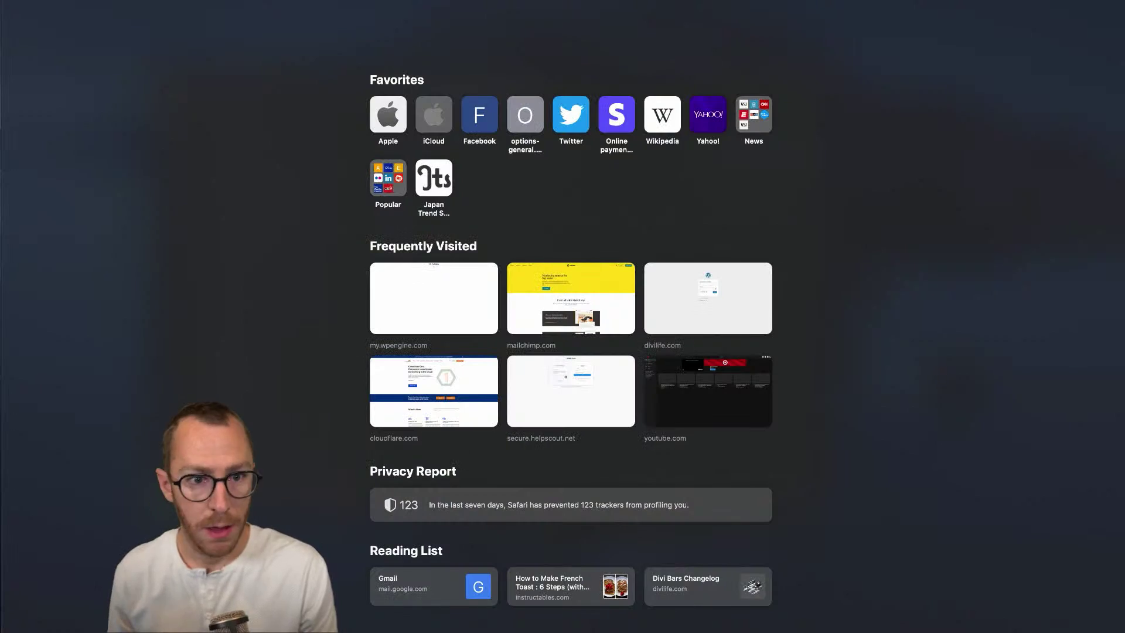
{"action": "type", "text": "fer"}
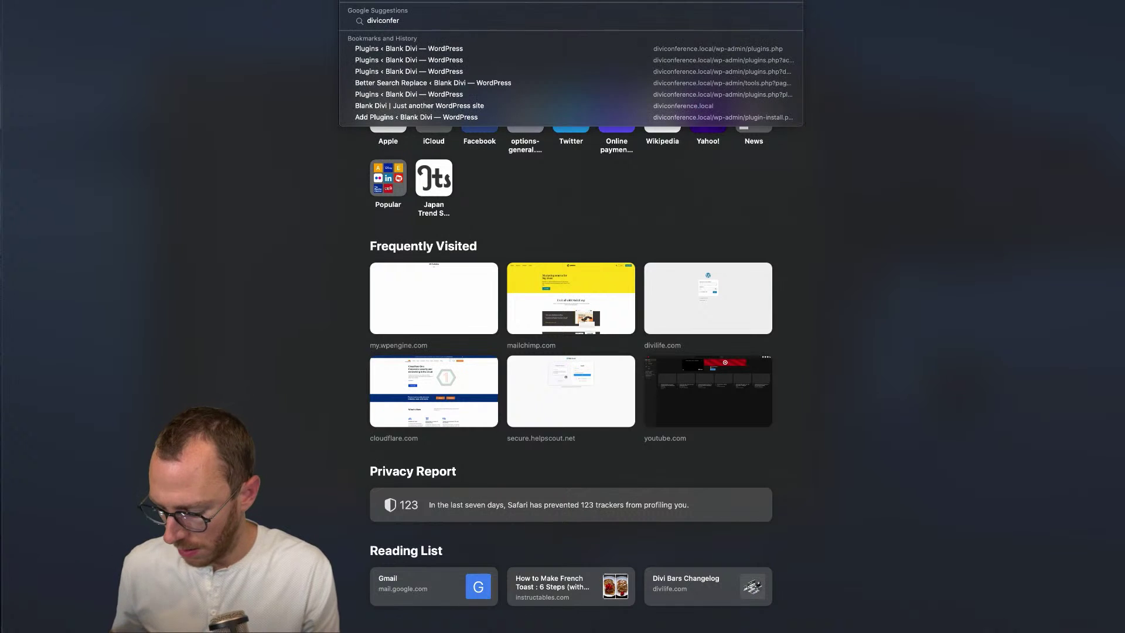
{"action": "key", "text": "Return"}
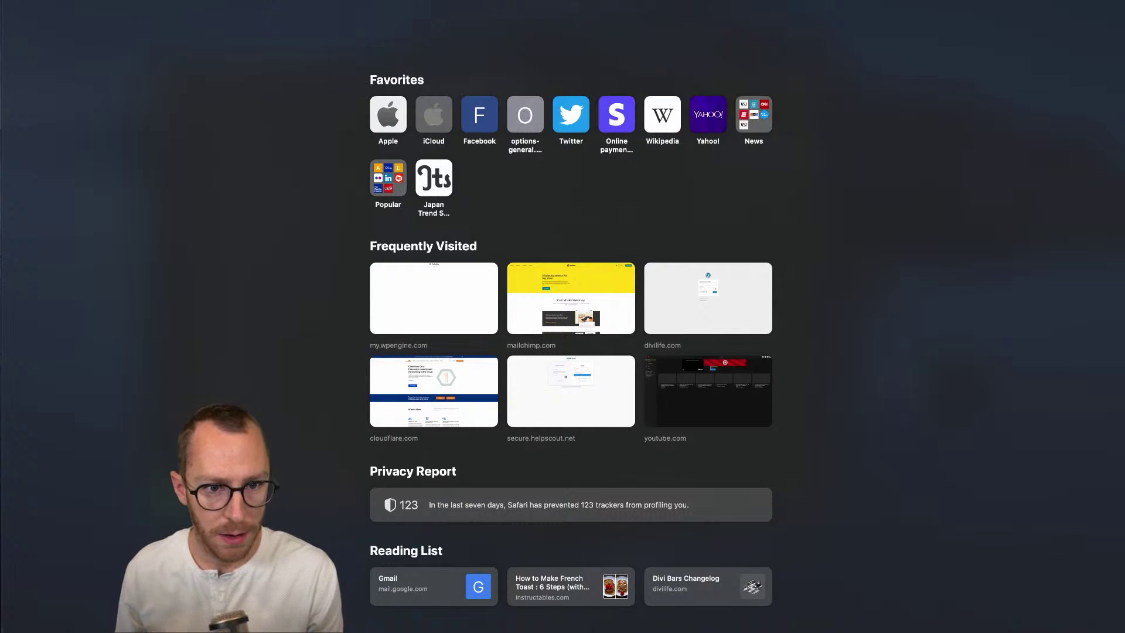
{"action": "type", "text": "ence.local/"}
{"action": "key", "text": "Return"}
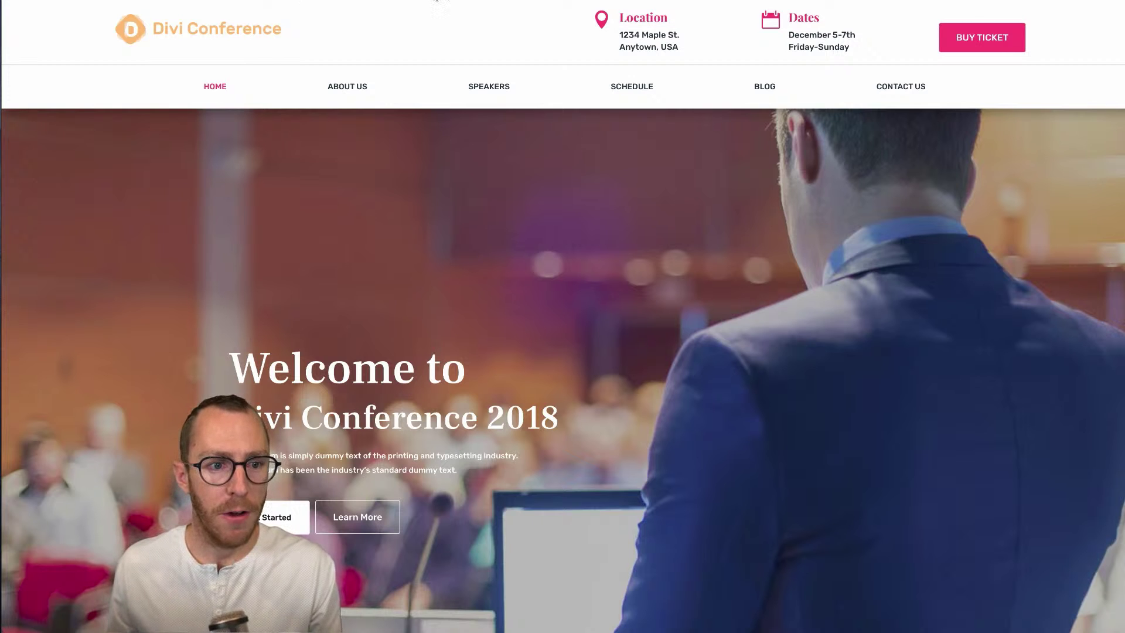
Scroll through the home page to check the new pink and blue colours.
{"action": "scroll", "coordinate": [532, 306], "scroll_direction": "down", "scroll_amount": 5}
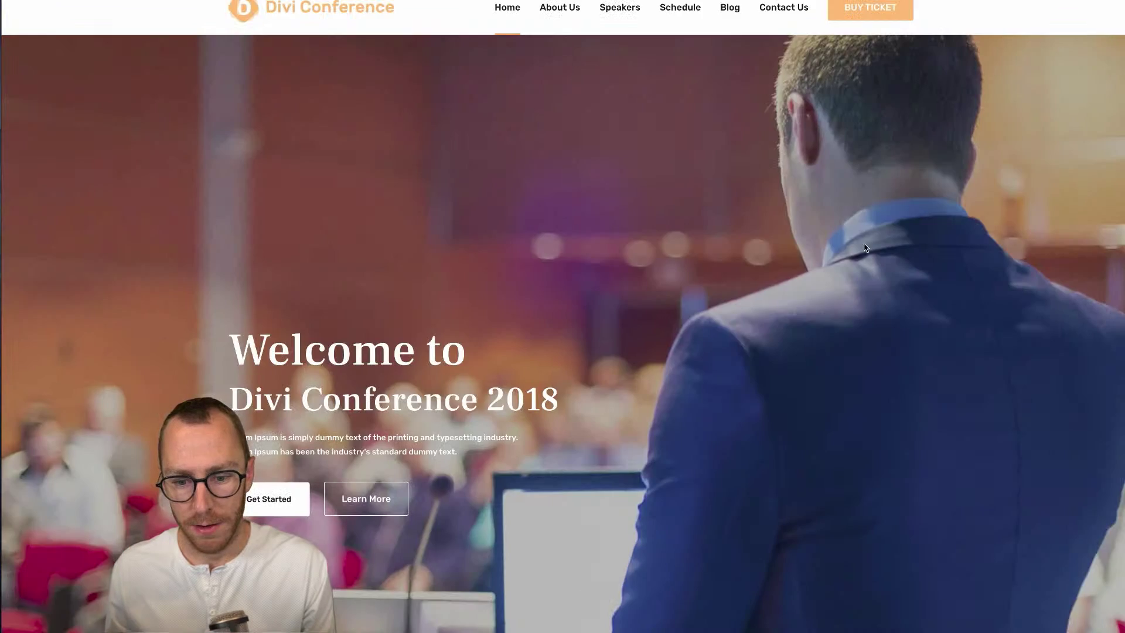
{"action": "scroll", "coordinate": [863, 242], "scroll_direction": "down", "scroll_amount": 10}
{"action": "scroll", "coordinate": [589, 439], "scroll_direction": "down", "scroll_amount": 3}
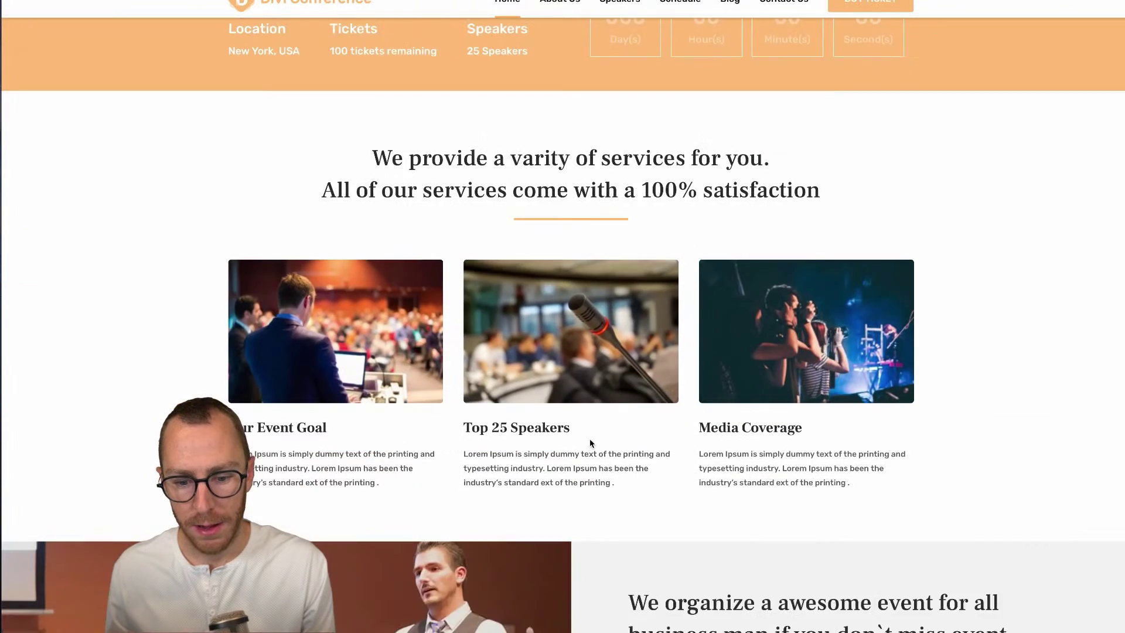
{"action": "scroll", "coordinate": [589, 438], "scroll_direction": "down", "scroll_amount": 4}
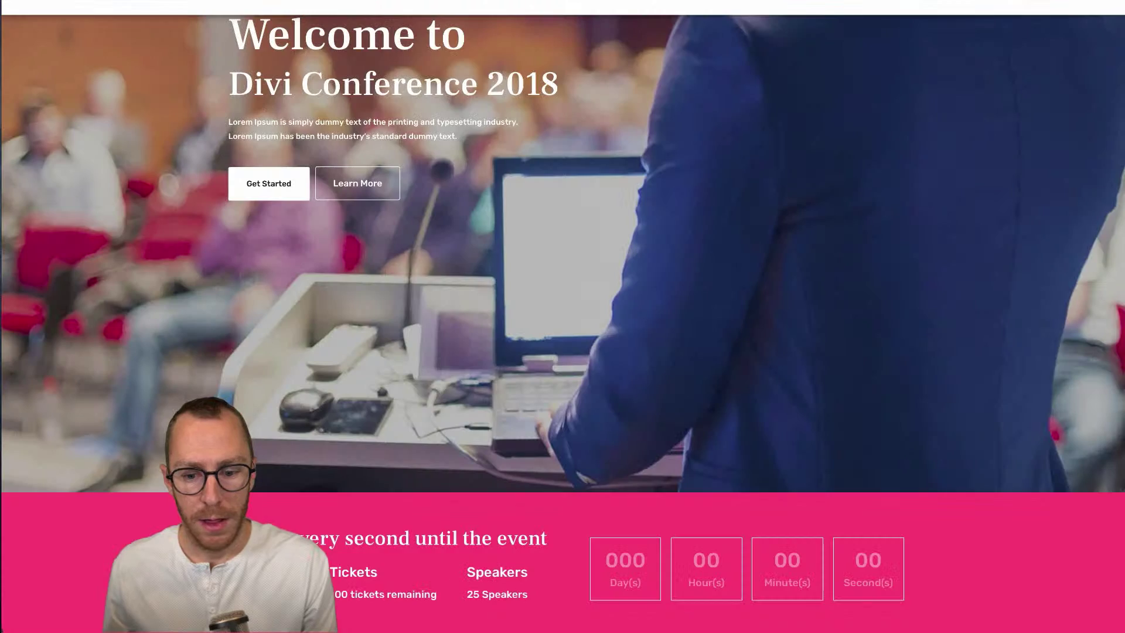
{"action": "scroll", "coordinate": [764, 431], "scroll_direction": "down", "scroll_amount": 15}
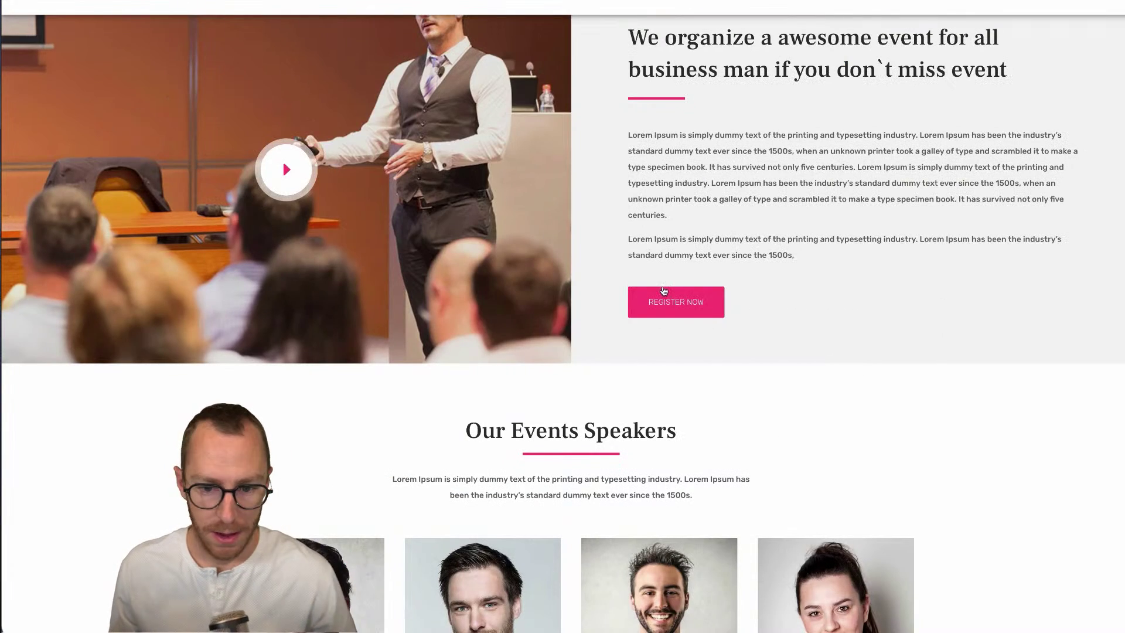
{"action": "scroll", "coordinate": [694, 314], "scroll_direction": "up", "scroll_amount": 10}
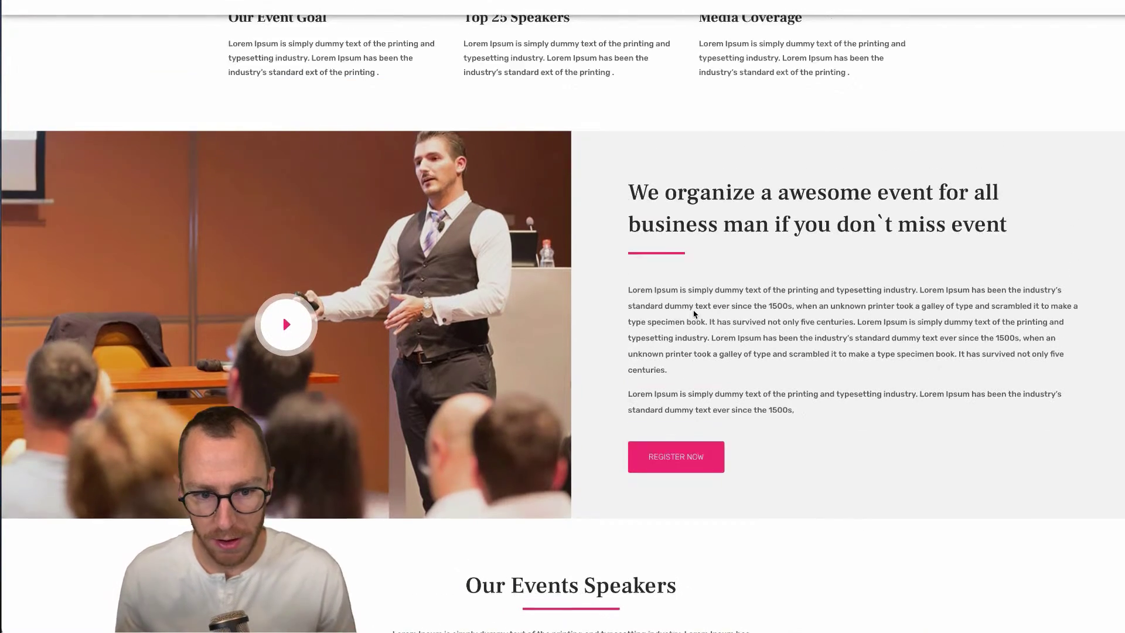
{"action": "scroll", "coordinate": [693, 311], "scroll_direction": "up", "scroll_amount": 8}
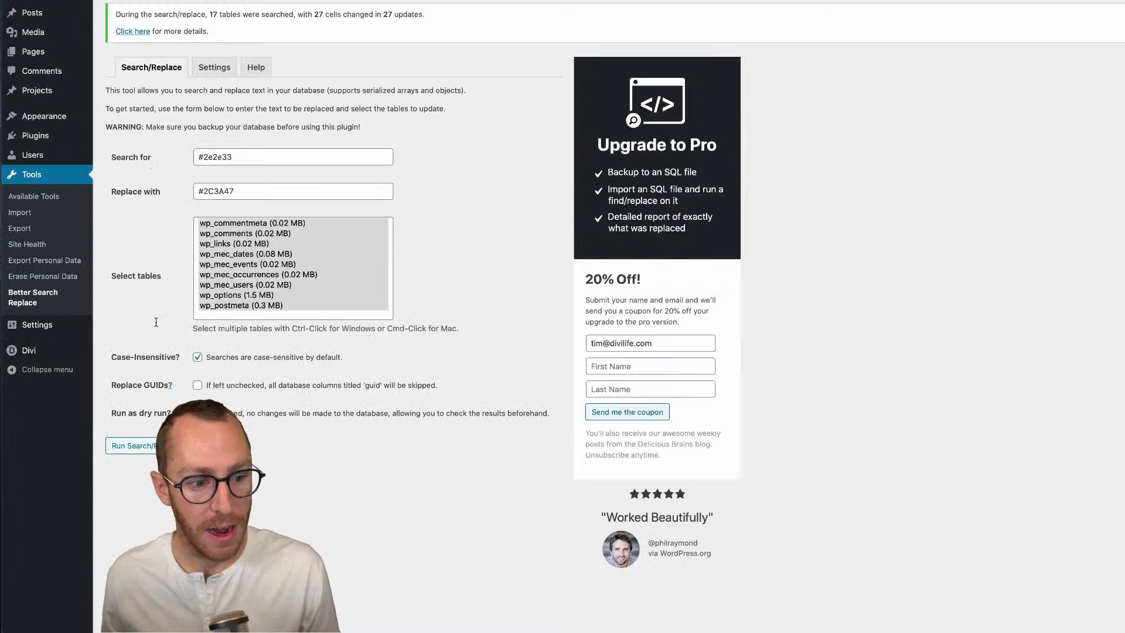
{"action": "mouse_move", "coordinate": [23, 346]}
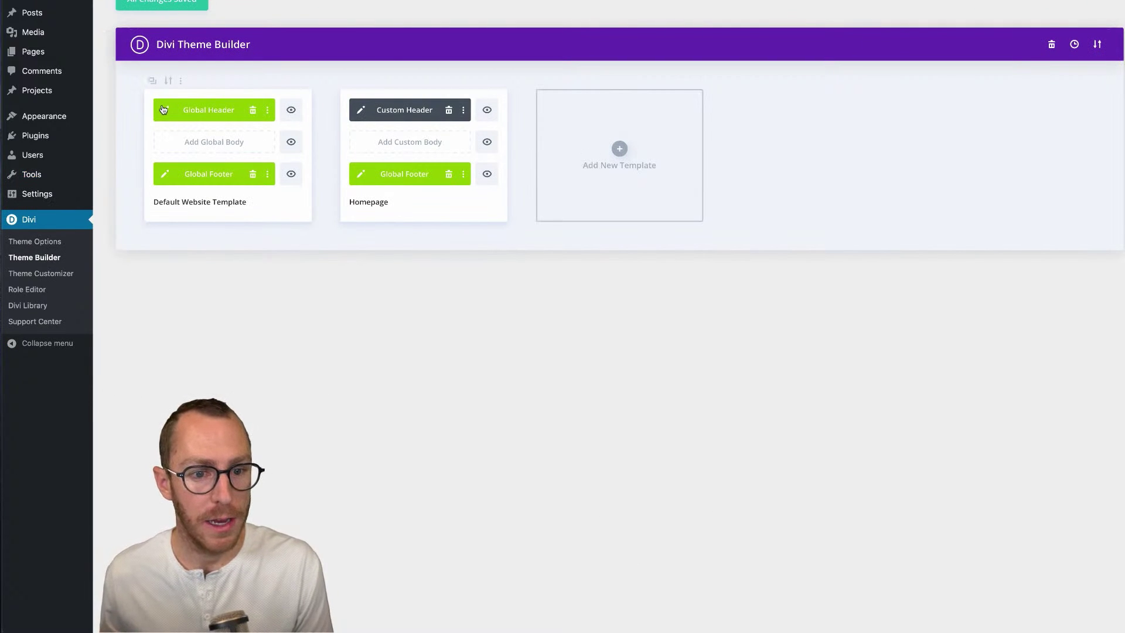
Replace the custom header's menu logo with the pink Divi Conference image at Large 1024 × 1024.
{"action": "left_click", "coordinate": [361, 113]}
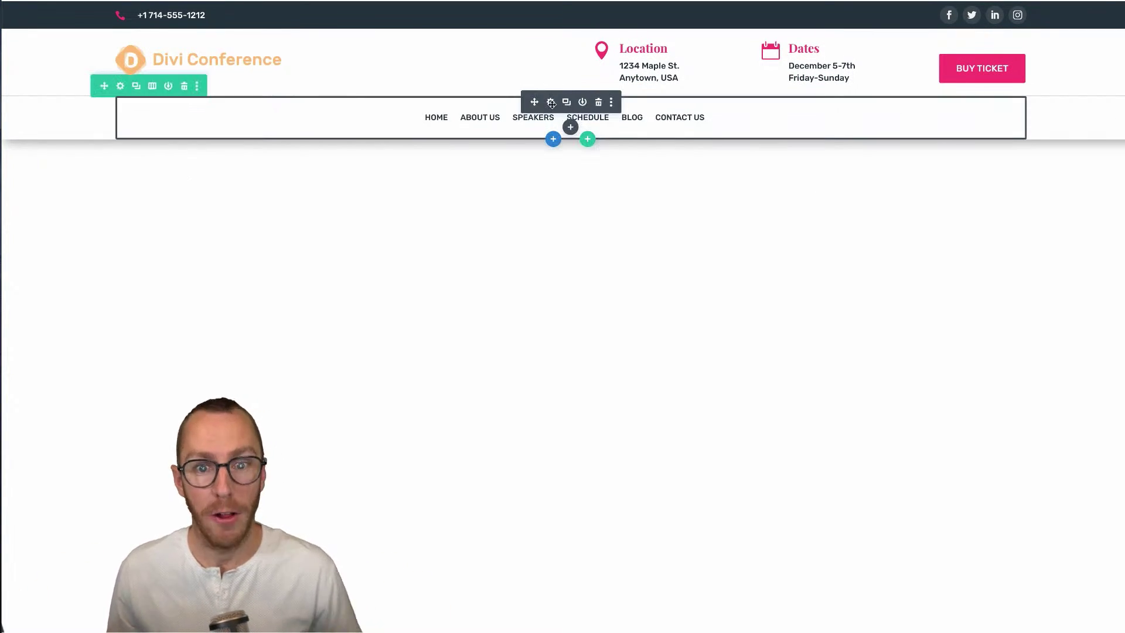
{"action": "left_click", "coordinate": [552, 108]}
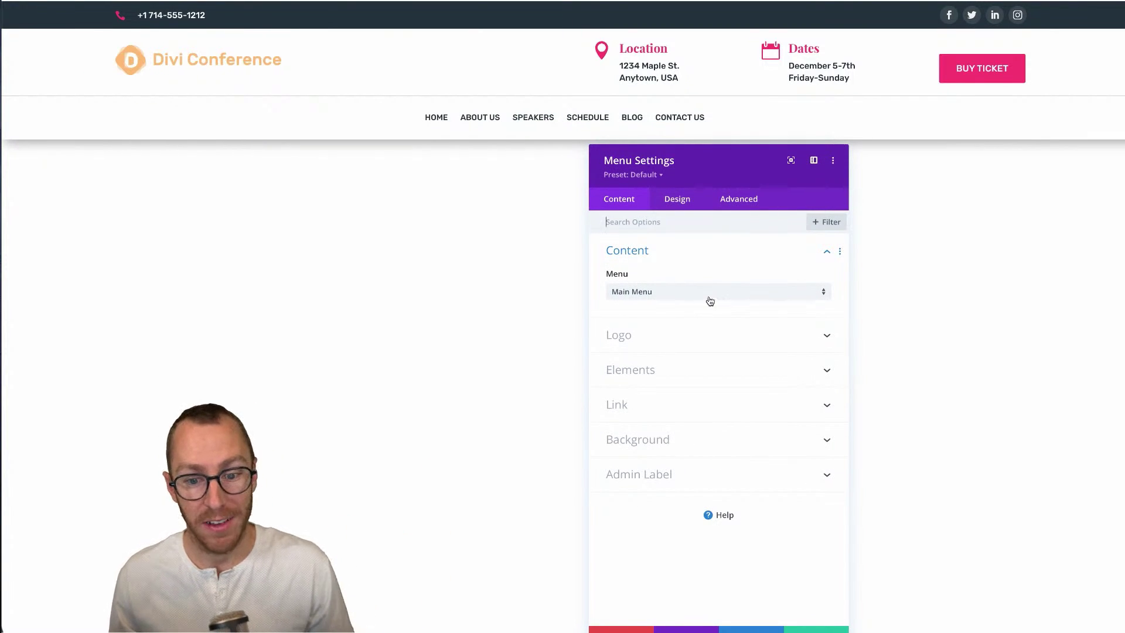
{"action": "left_click", "coordinate": [675, 345]}
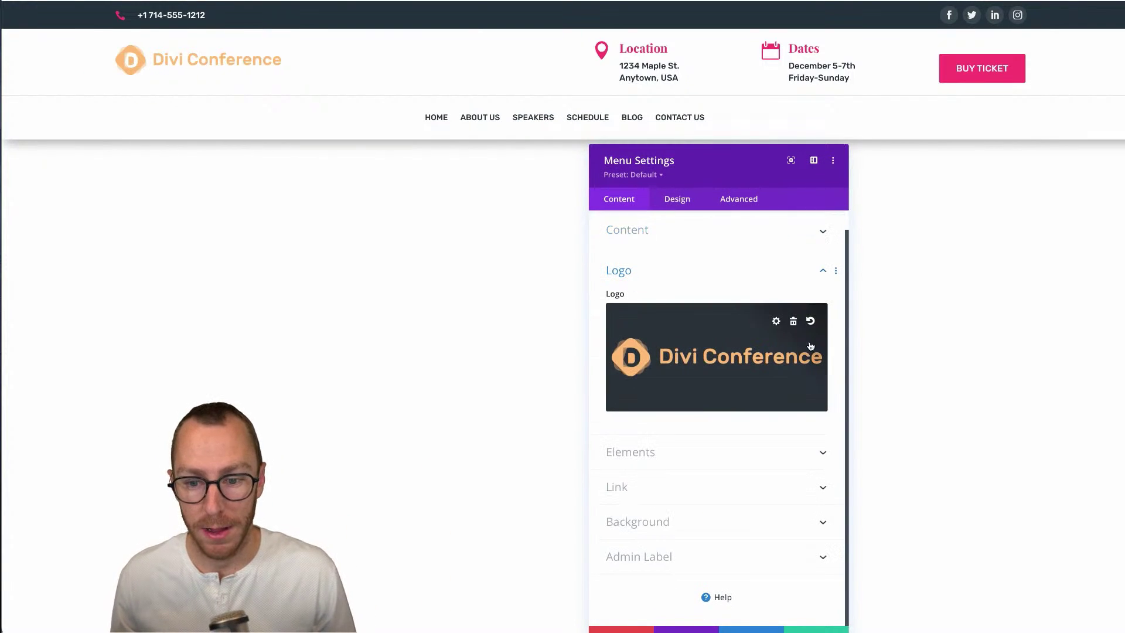
{"action": "left_click", "coordinate": [776, 323]}
{"action": "left_click", "coordinate": [170, 112]}
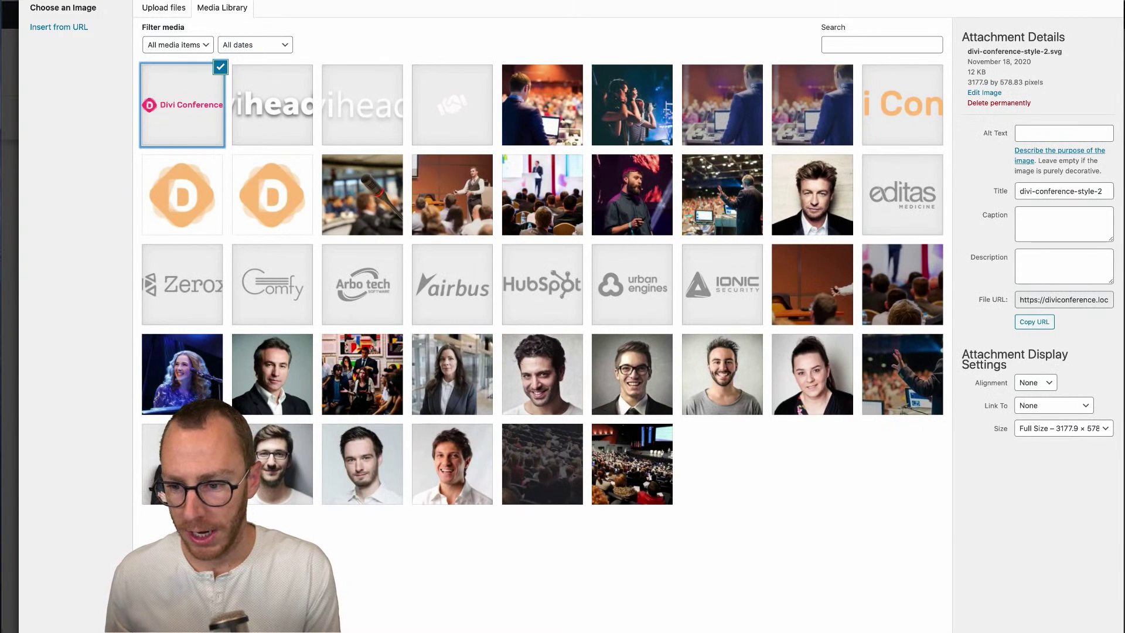
{"action": "left_click", "coordinate": [1034, 428]}
{"action": "left_click", "coordinate": [1034, 416]}
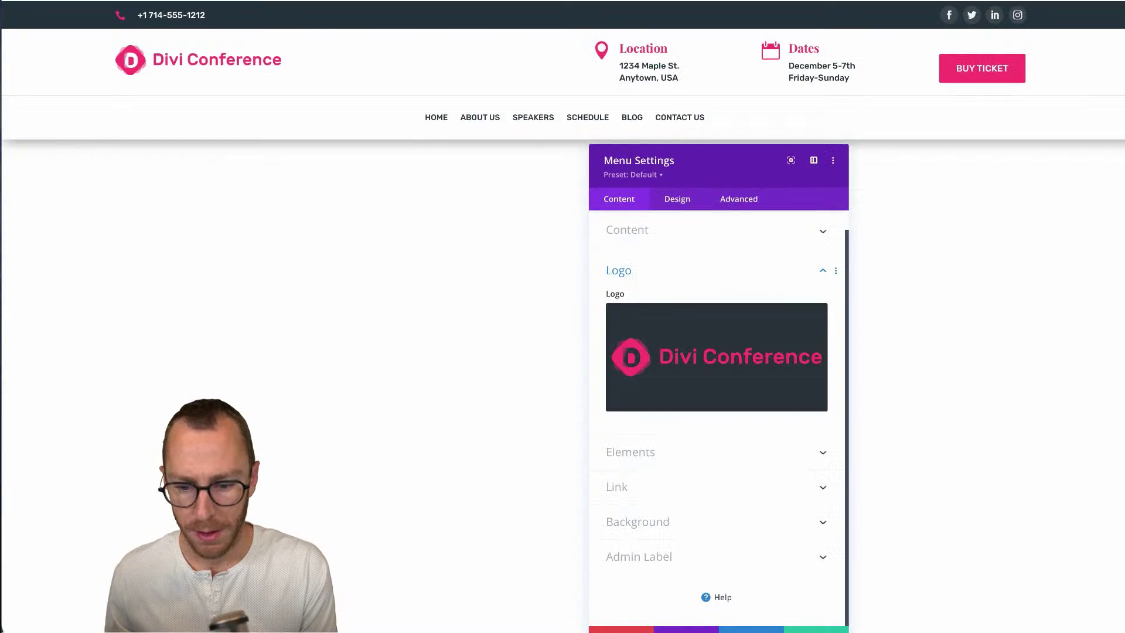
{"action": "key", "text": "Escape"}
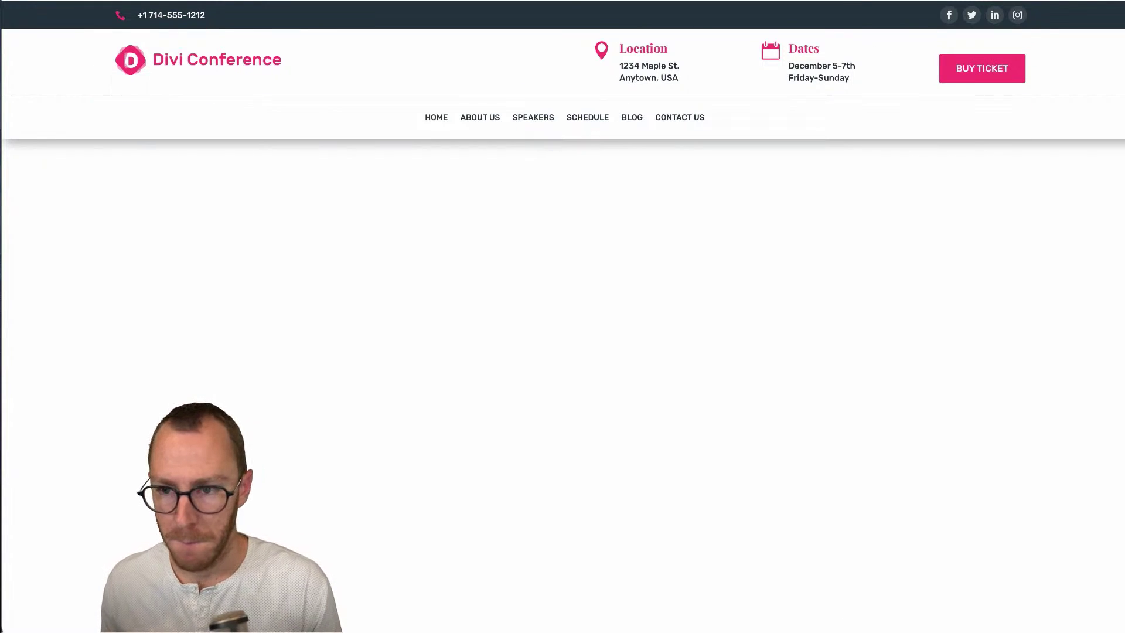
Scroll the original orange demo, then switch back to the pink site and scroll through to compare.
{"action": "scroll", "coordinate": [1009, 432], "scroll_direction": "down", "scroll_amount": 1}
{"action": "scroll", "coordinate": [1009, 432], "scroll_direction": "up", "scroll_amount": 1}
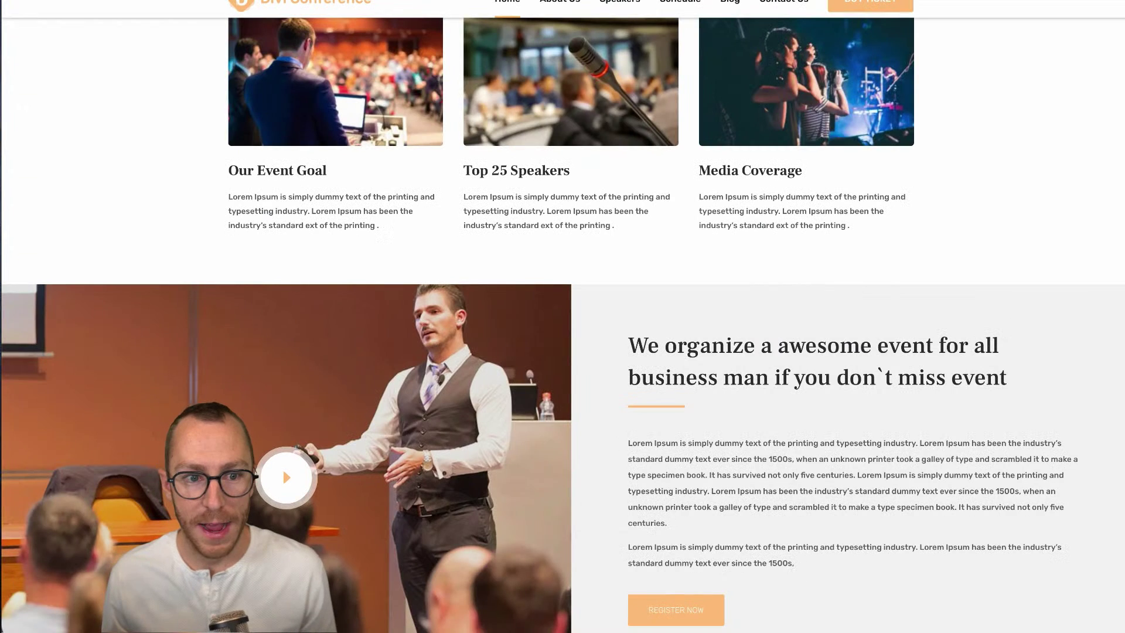
{"action": "scroll", "coordinate": [887, 180], "scroll_direction": "up", "scroll_amount": 10}
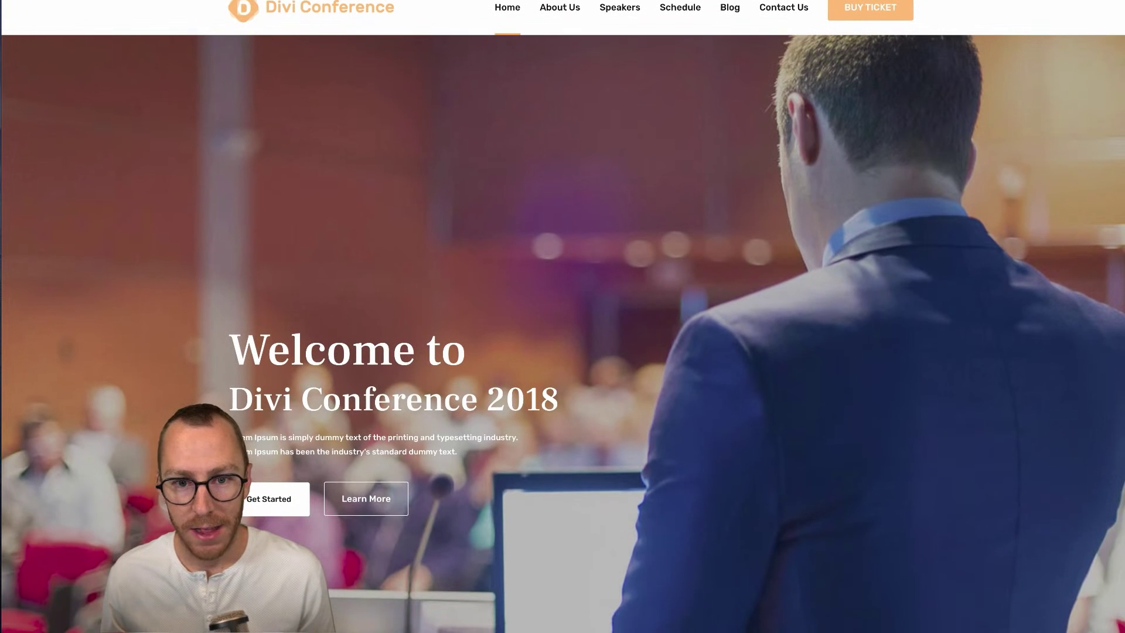
{"action": "key", "text": "ctrl+Tab"}
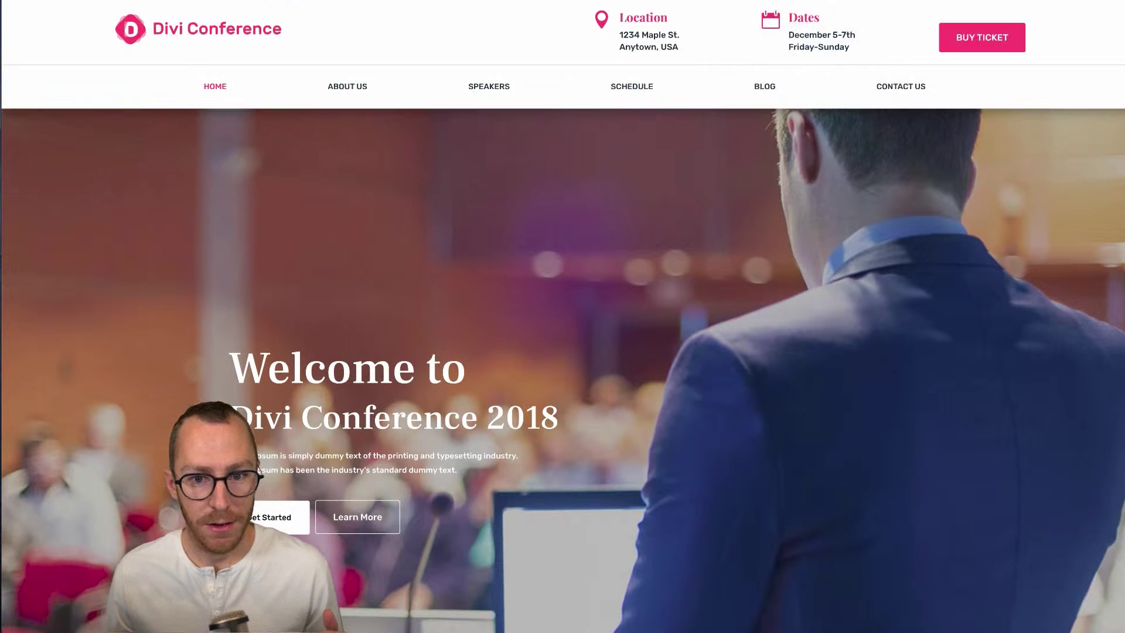
{"action": "scroll", "coordinate": [823, 377], "scroll_direction": "down", "scroll_amount": 7}
{"action": "scroll", "coordinate": [792, 492], "scroll_direction": "up", "scroll_amount": 2}
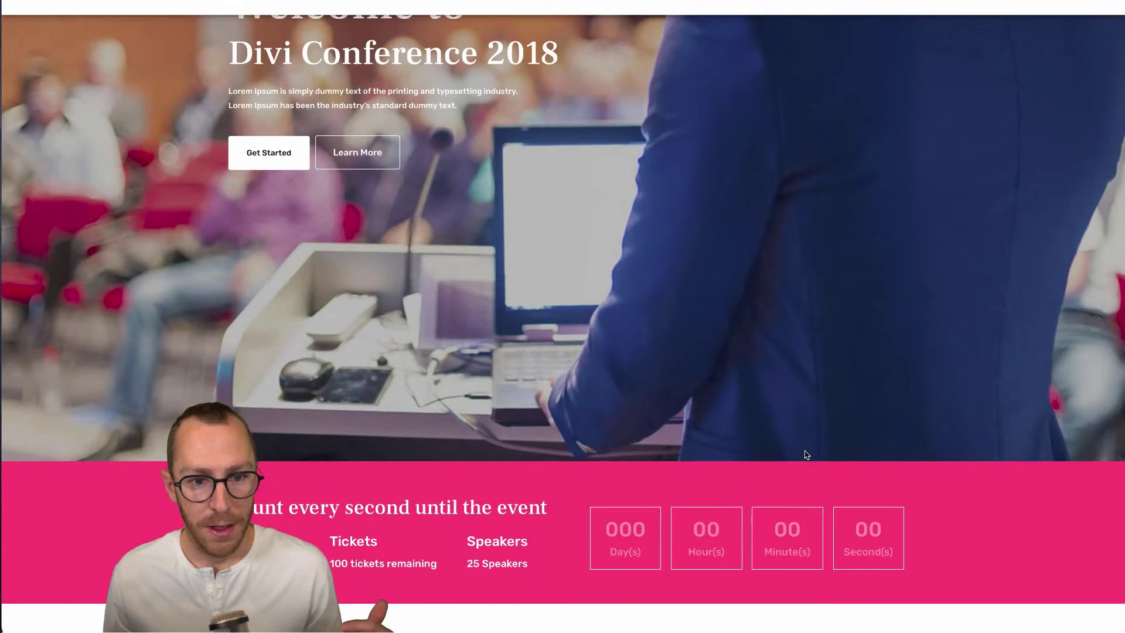
{"action": "scroll", "coordinate": [792, 492], "scroll_direction": "up", "scroll_amount": 3}
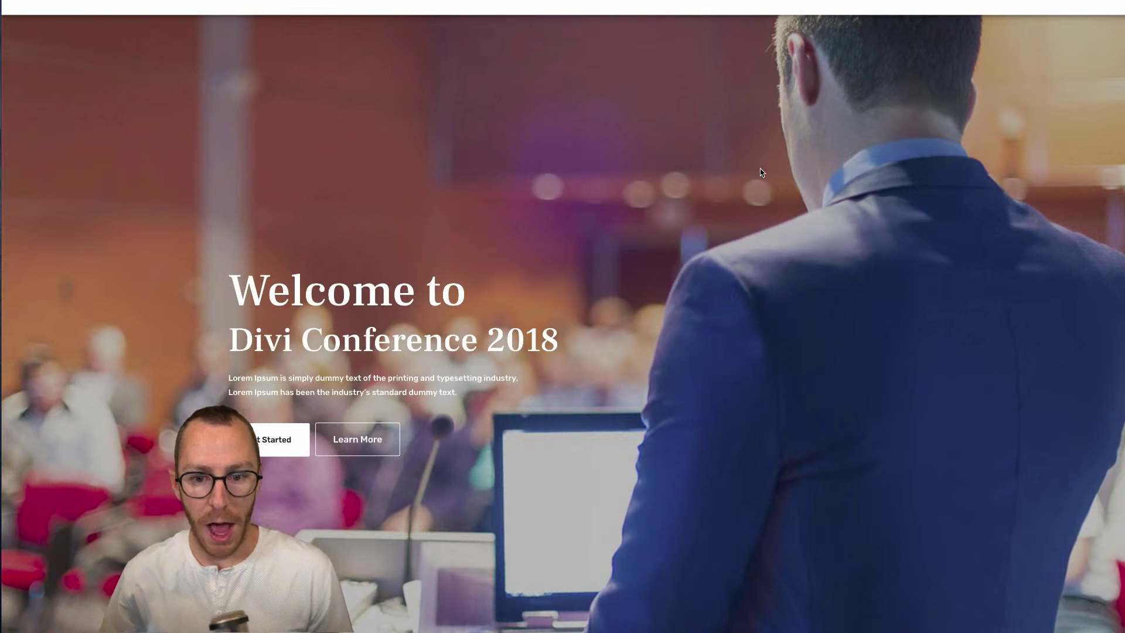
{"action": "scroll", "coordinate": [760, 171], "scroll_direction": "down", "scroll_amount": 1}
{"action": "scroll", "coordinate": [760, 172], "scroll_direction": "down", "scroll_amount": 6}
{"action": "scroll", "coordinate": [761, 172], "scroll_direction": "down", "scroll_amount": 7}
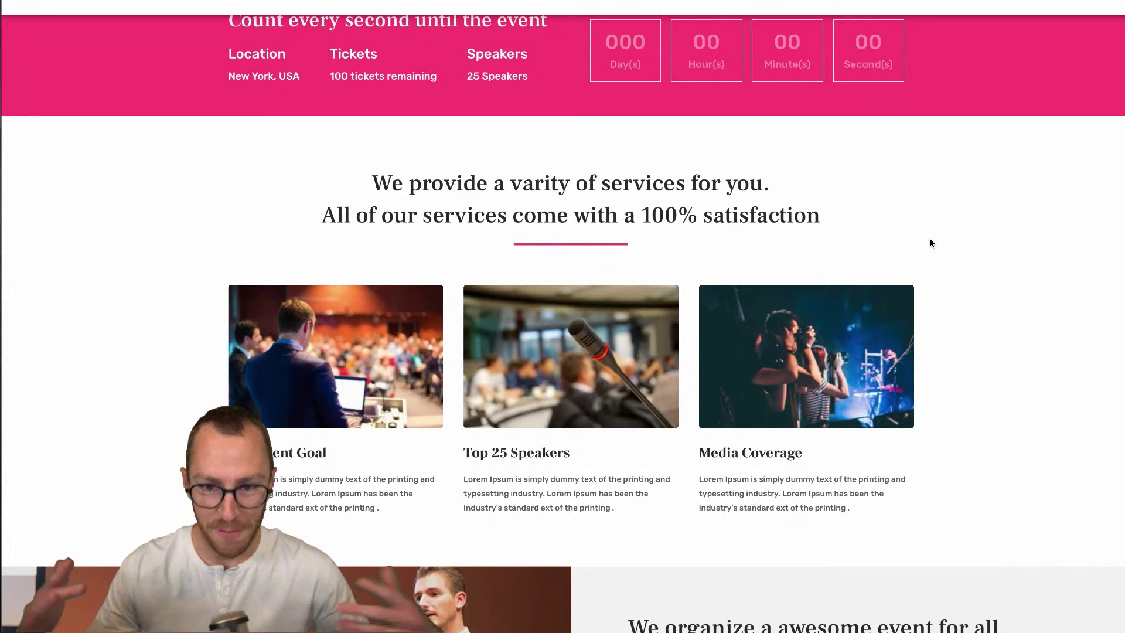
{"action": "scroll", "coordinate": [931, 243], "scroll_direction": "up", "scroll_amount": 13}
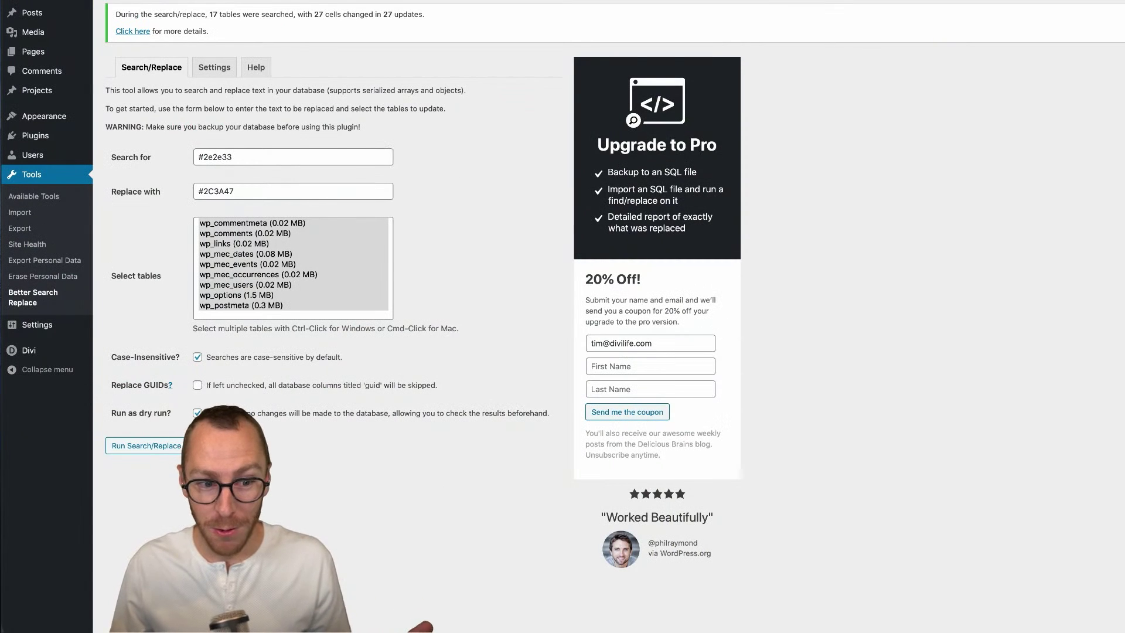
Tick 'Run as dry run?' again and select the #2e2e33 search value to point it out.
{"action": "left_click", "coordinate": [383, 414]}
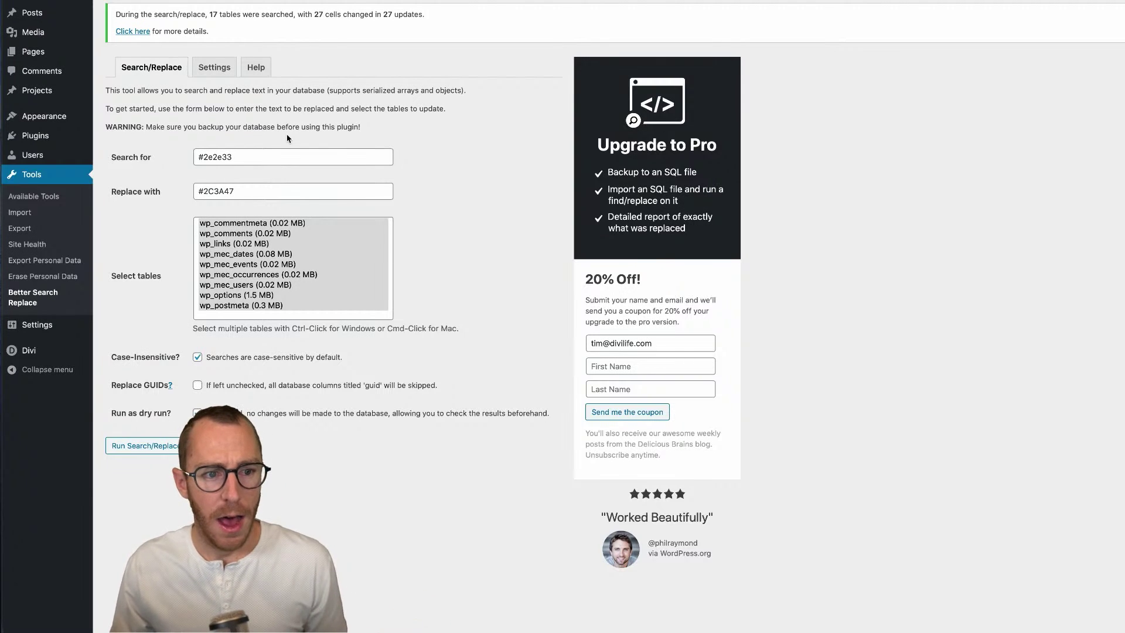
{"action": "double_click", "coordinate": [226, 161]}
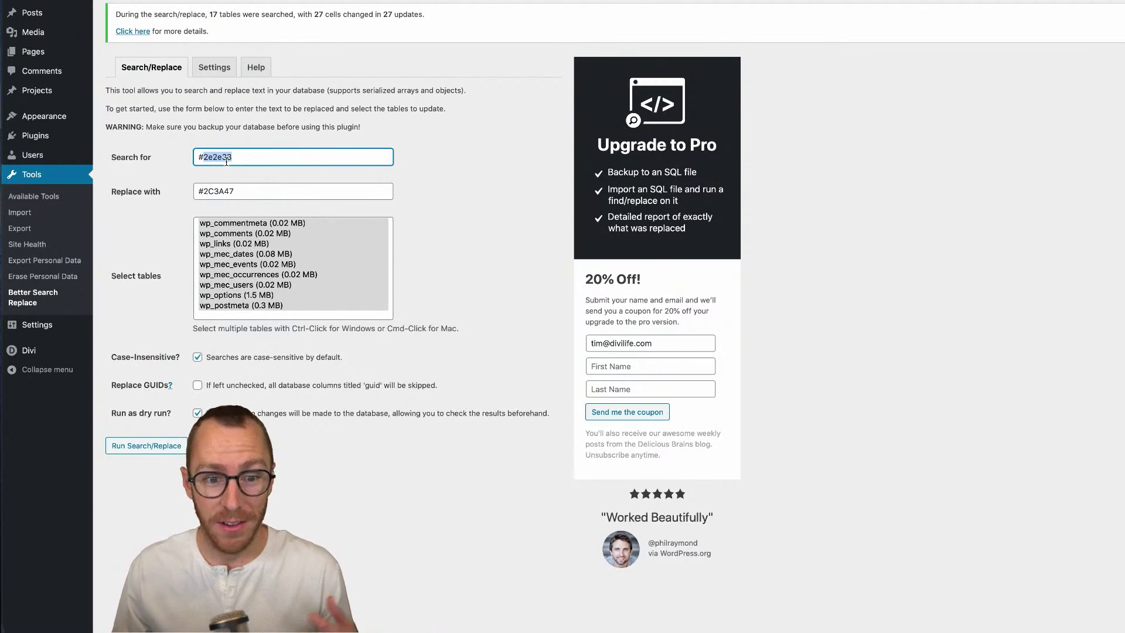
{"action": "left_click", "coordinate": [404, 526]}
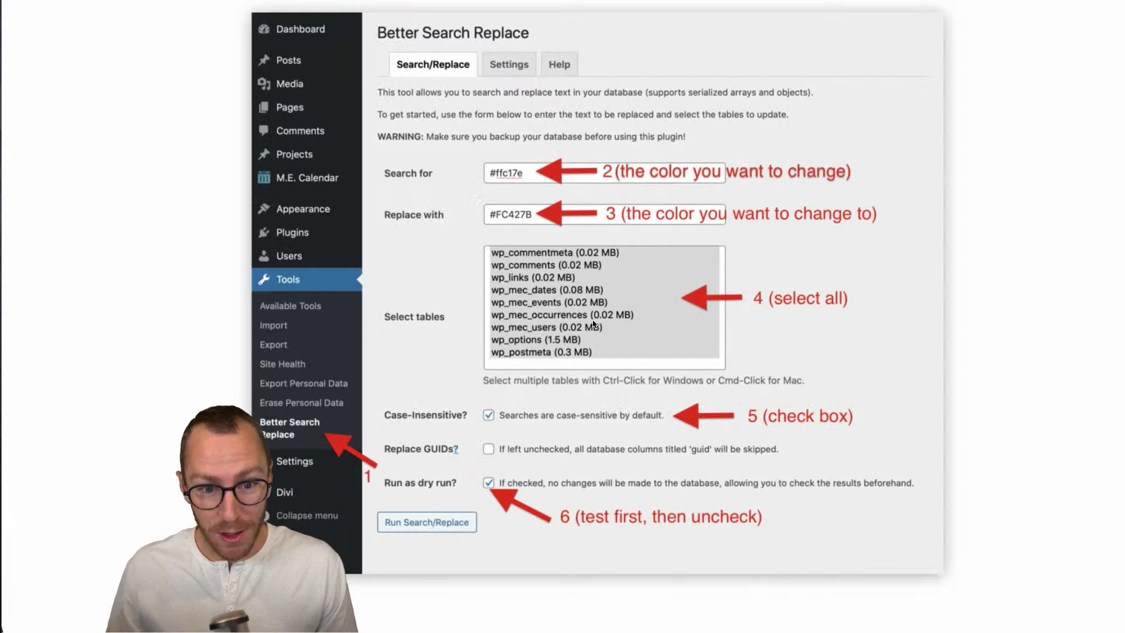
{"action": "scroll", "coordinate": [592, 318], "scroll_direction": "up", "scroll_amount": 10}
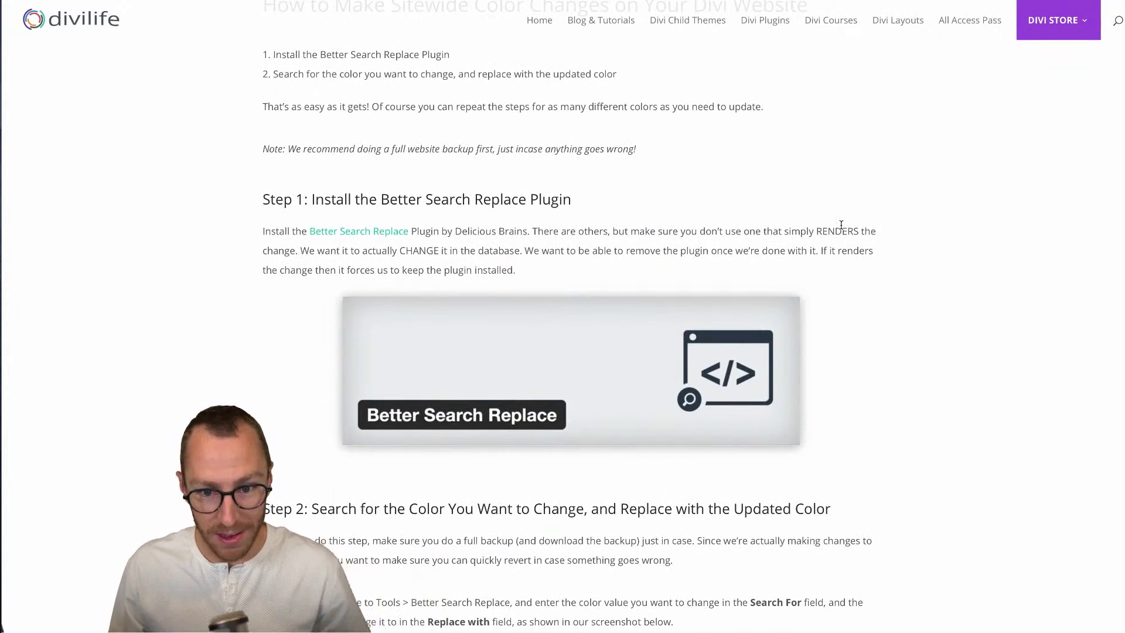
{"action": "scroll", "coordinate": [840, 227], "scroll_direction": "up", "scroll_amount": 12}
{"action": "scroll", "coordinate": [840, 225], "scroll_direction": "down", "scroll_amount": 20}
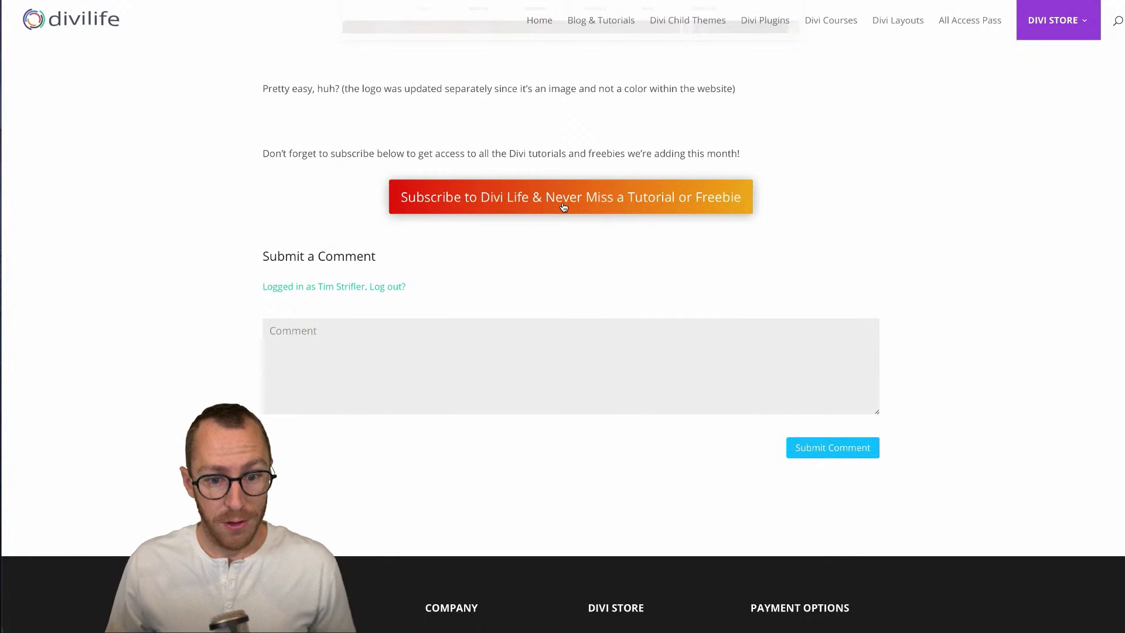
{"action": "left_click", "coordinate": [564, 207]}
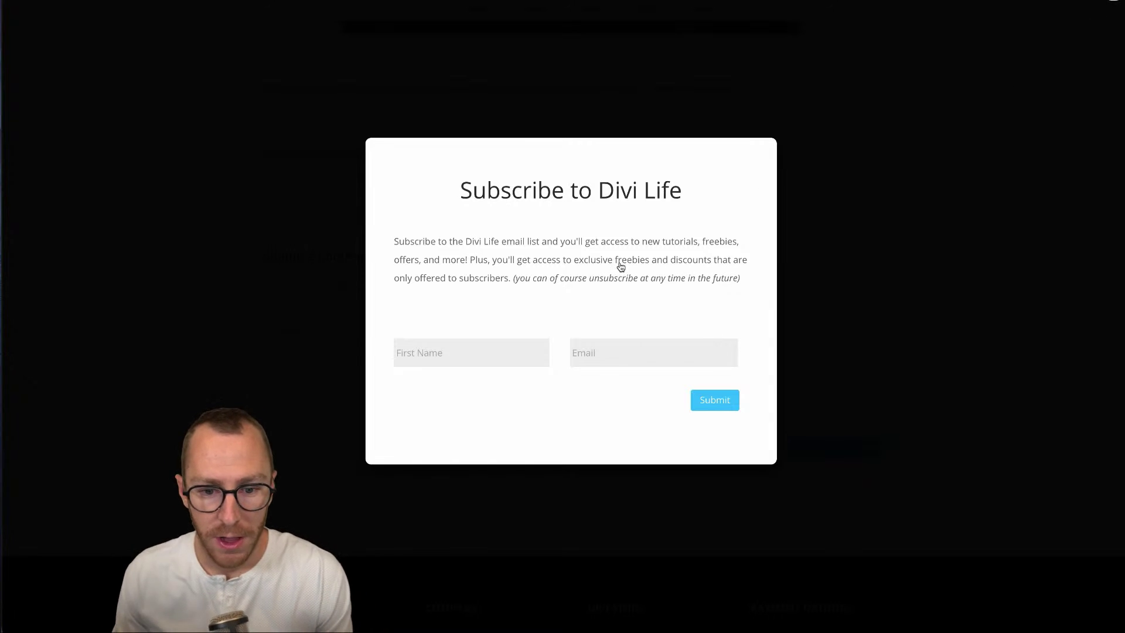
{"action": "left_click_drag", "start_coordinate": [515, 278], "coordinate": [671, 290]}
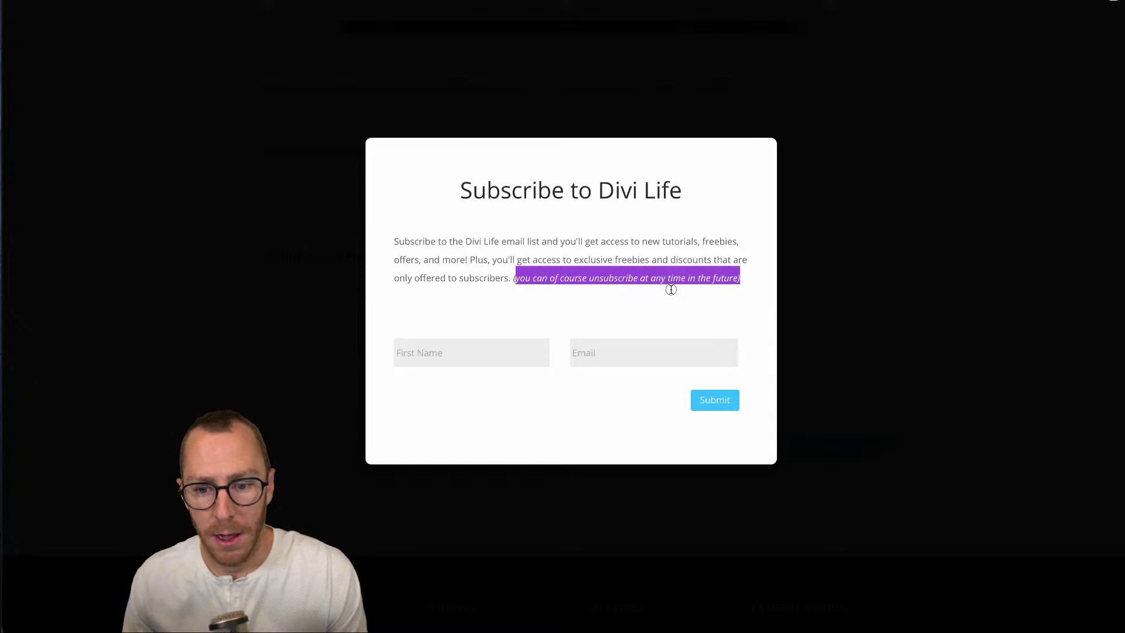
{"action": "left_click", "coordinate": [717, 302]}
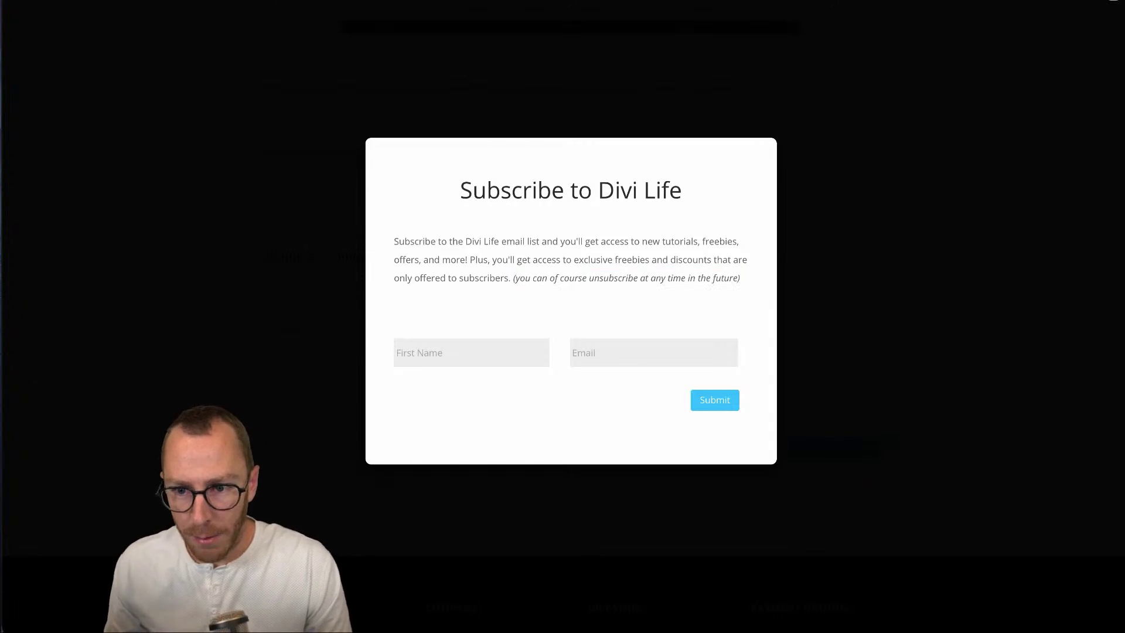
{"action": "key", "text": "Escape"}
{"action": "scroll", "coordinate": [803, 309], "scroll_direction": "up", "scroll_amount": 20}
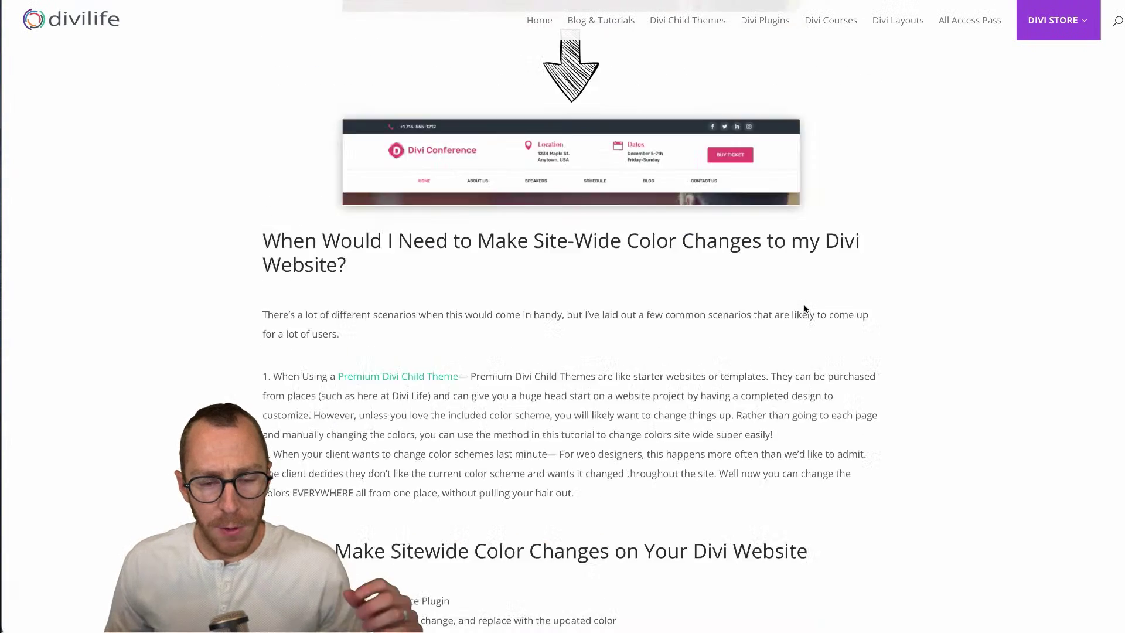